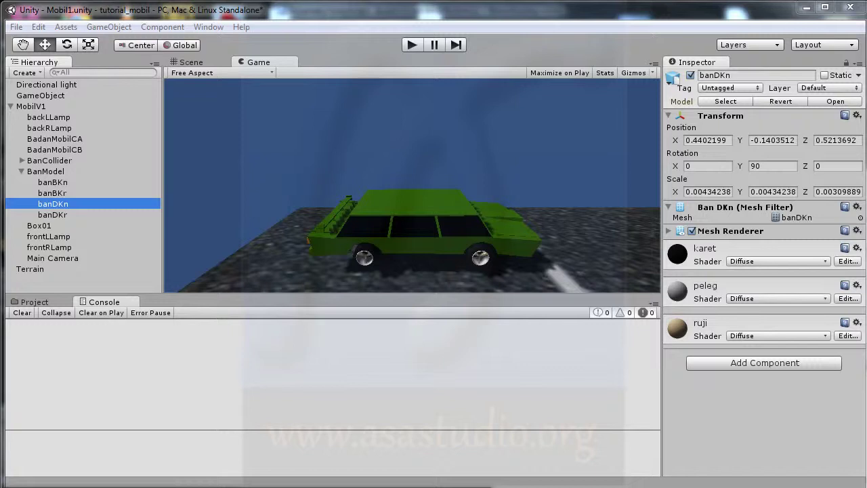
# Bring the MobilKontrol.js car control script forward in MonoDevelop
pyautogui.hotkey('alt', 'Tab')
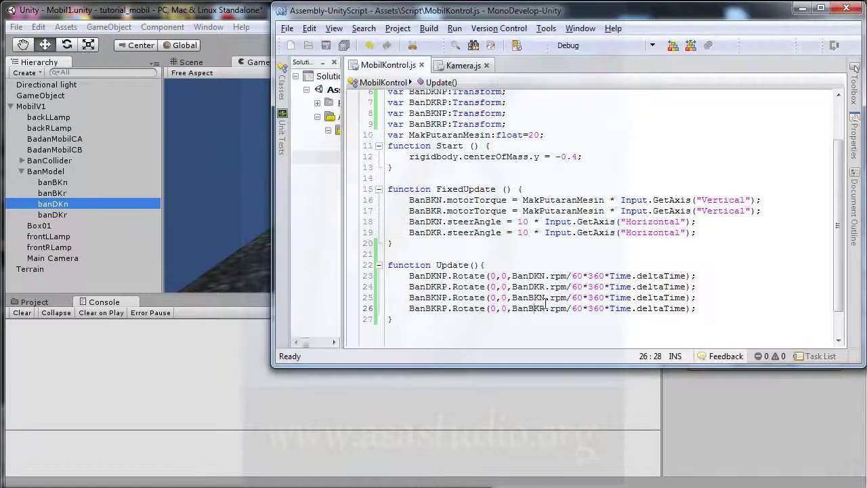
# Add the line BanDKNP.Rotate(0,4,0); after line 26 in Update
pyautogui.click(711, 315)
pyautogui.press('Return')
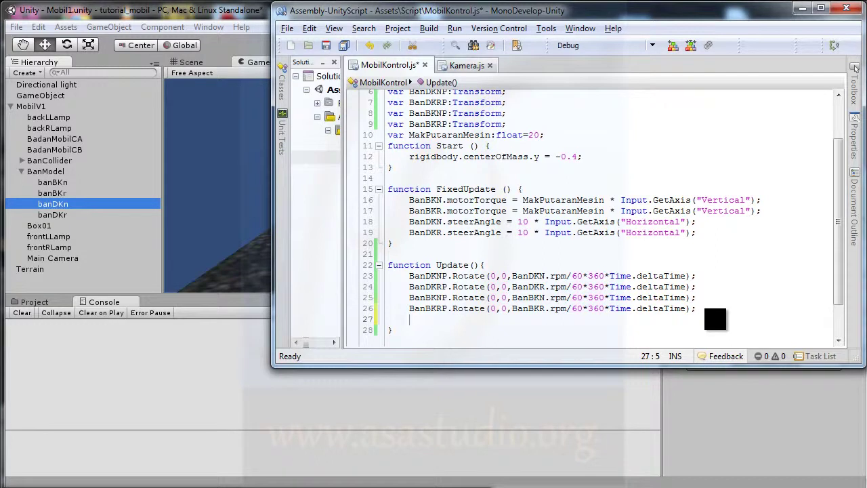
pyautogui.write('Ban')
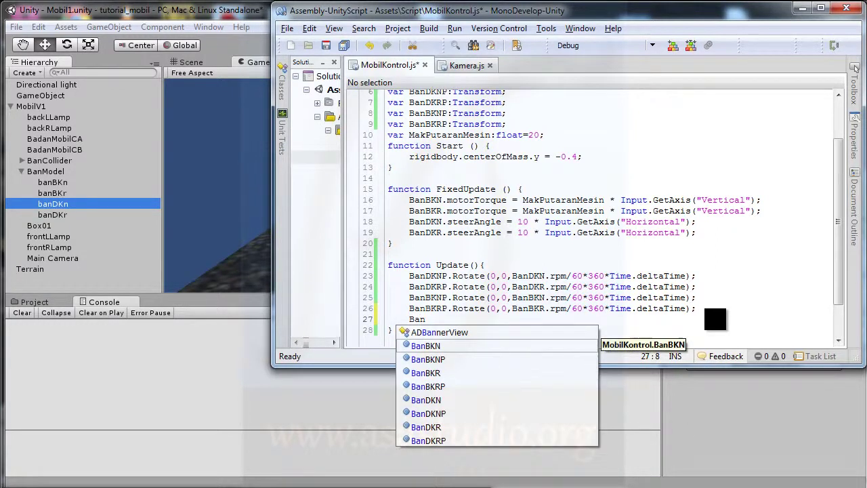
pyautogui.write('DKN')
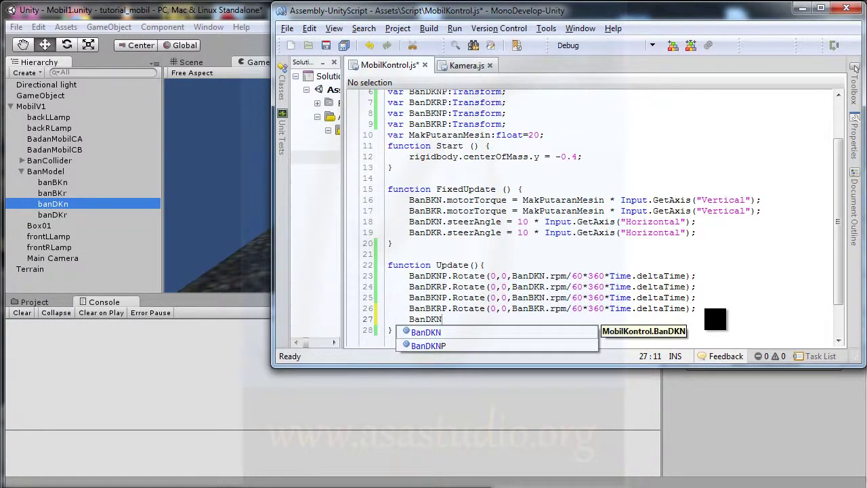
pyautogui.write('P')
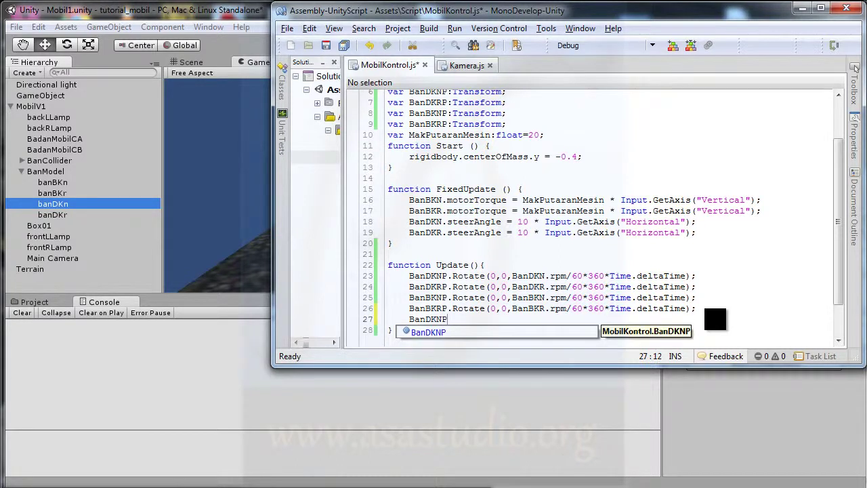
pyautogui.write('.')
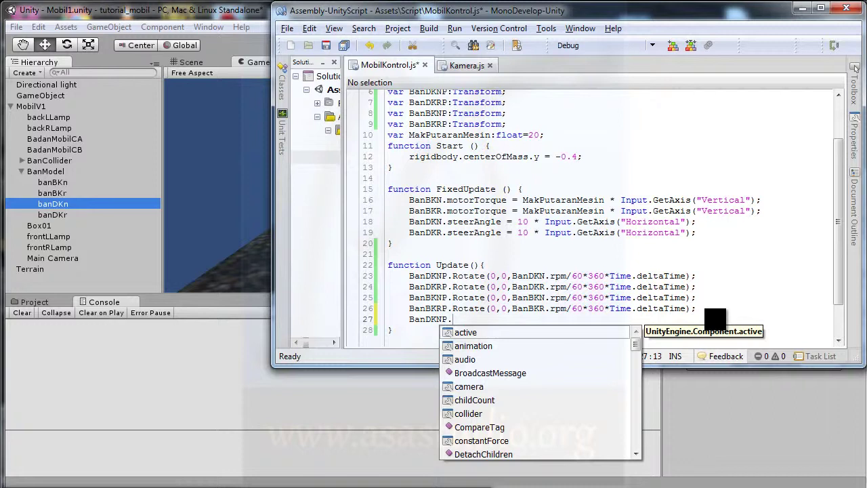
pyautogui.write('R')
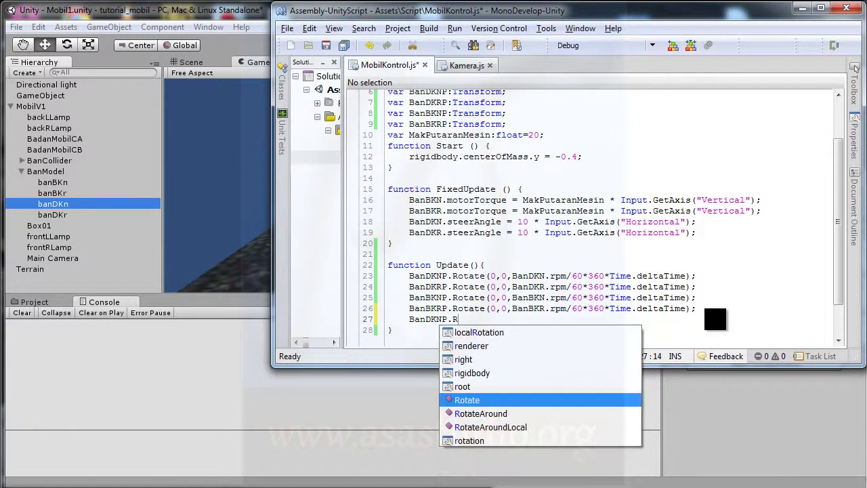
pyautogui.write('otate')
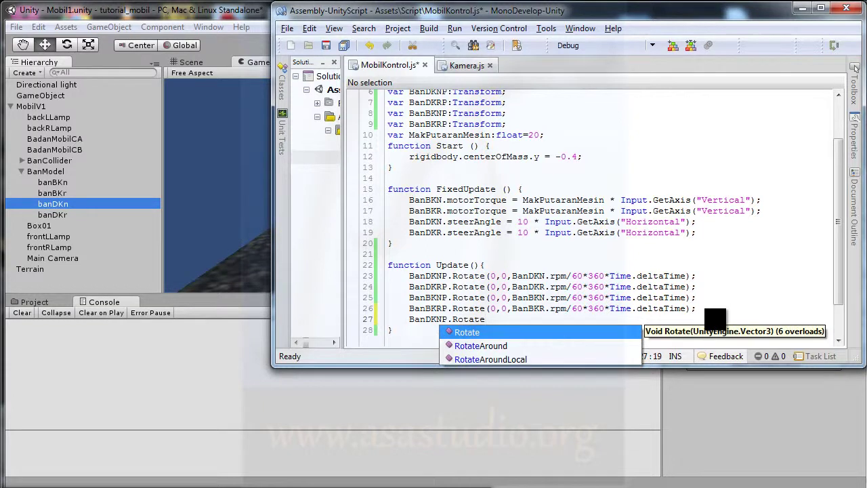
pyautogui.write('()')
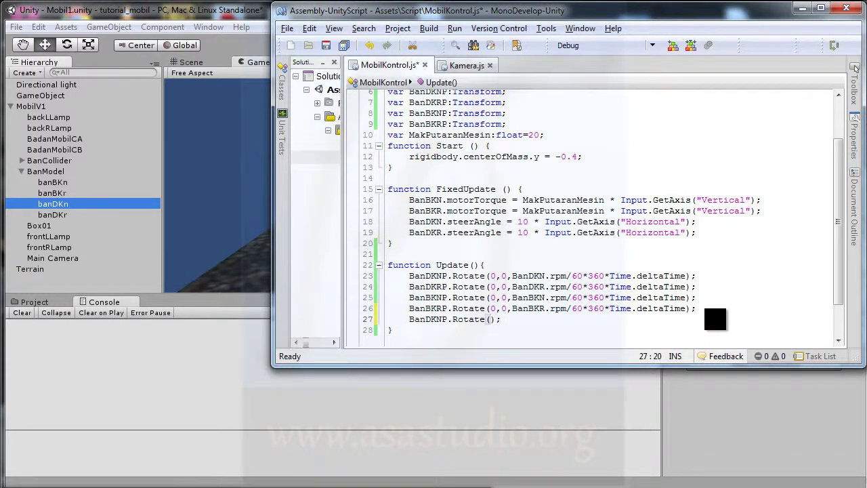
pyautogui.write('000')
pyautogui.write('.')
pyautogui.press('Left')
pyautogui.press('Left')
pyautogui.write('.')
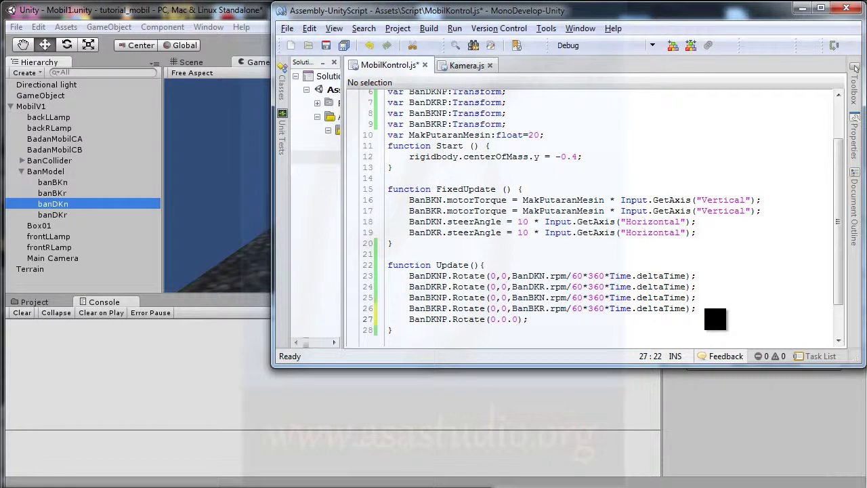
pyautogui.hotkey('shift', 'Left')
pyautogui.write(',')
pyautogui.press('Right')
pyautogui.press('Right')
pyautogui.hotkey('shift', 'Left')
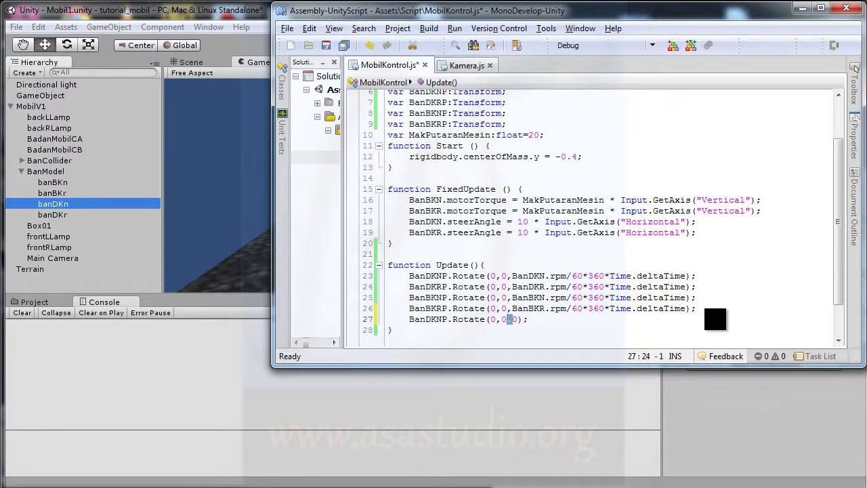
pyautogui.write(',')
pyautogui.press('Left')
pyautogui.hotkey('shift', 'Left')
pyautogui.write('4')
# Save the script and run a quick play-mode test of the car in Unity
pyautogui.click(326, 45)
pyautogui.click(256, 25)
pyautogui.click(407, 42)
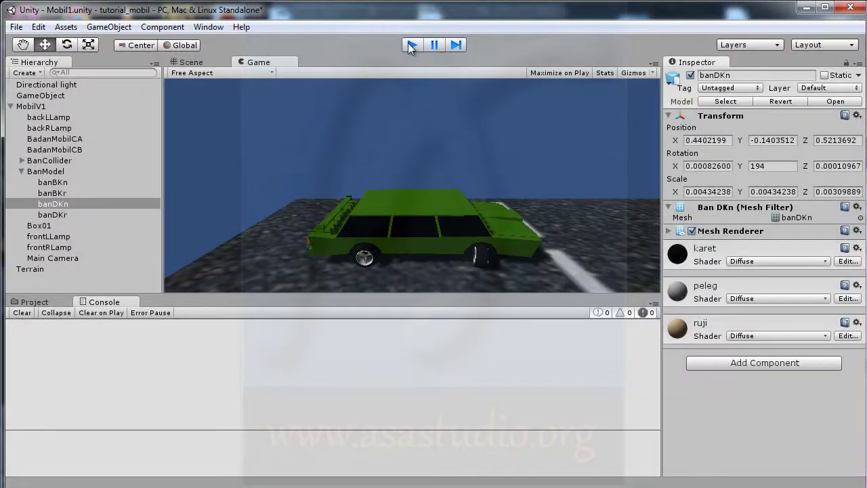
pyautogui.click(408, 43)
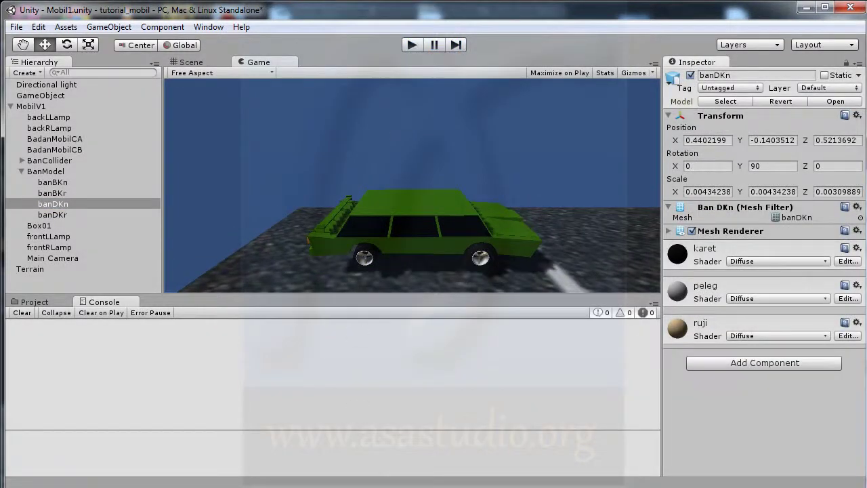
pyautogui.hotkey('alt', 'Tab')
# Replace the 4 on line 27 with BanDKN.steerAngle, save, and return to Unity
pyautogui.write('4')
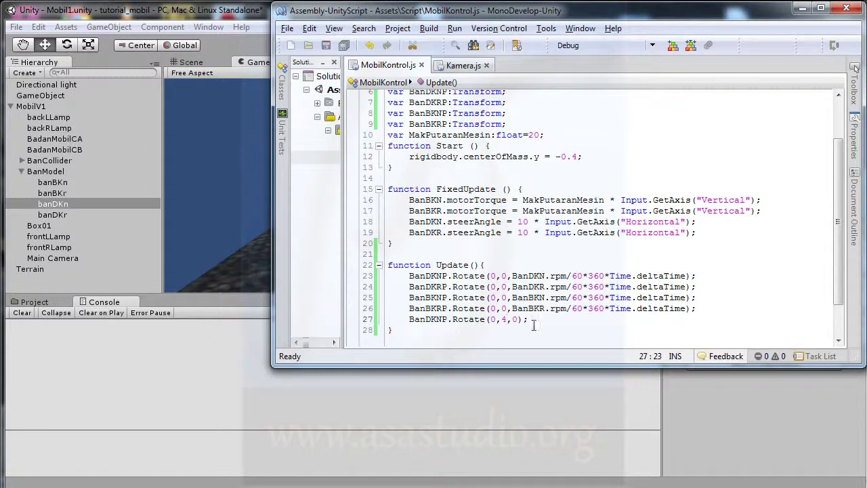
pyautogui.doubleClick(504, 319)
pyautogui.write('Ban')
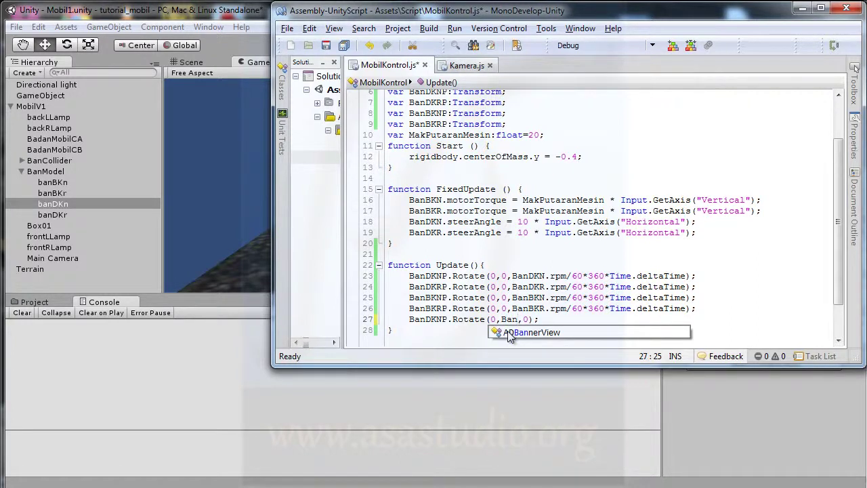
pyautogui.write('DKN')
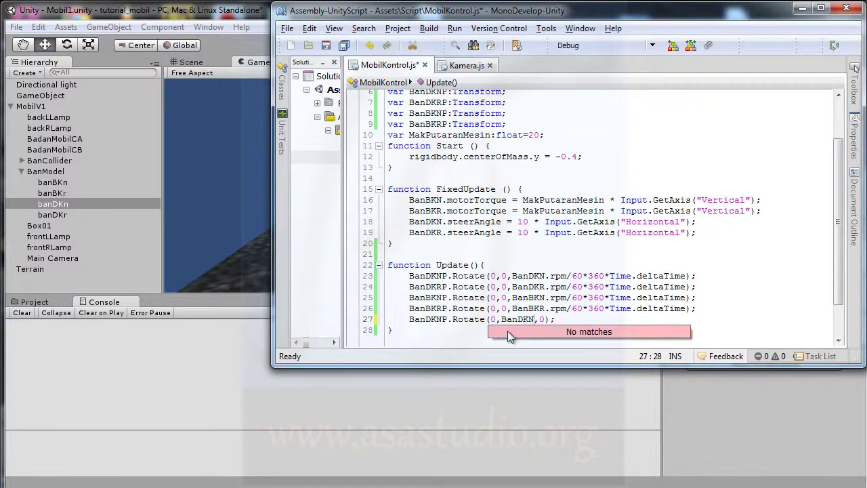
pyautogui.write('.s')
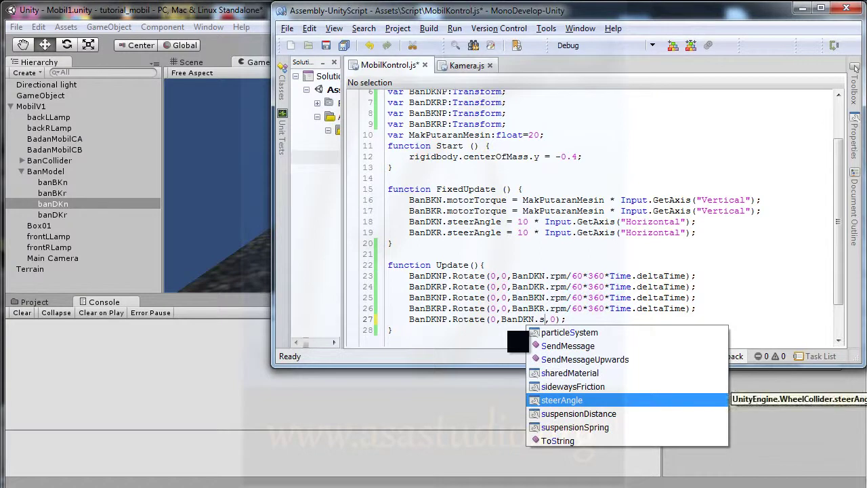
pyautogui.doubleClick(567, 401)
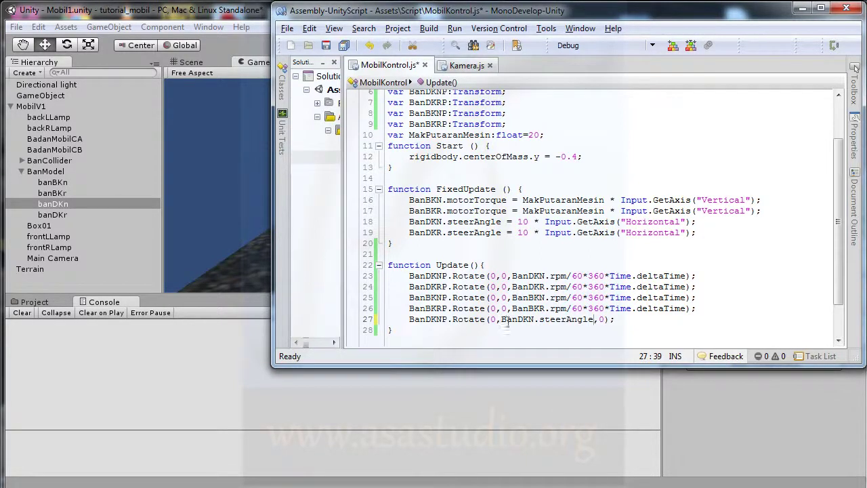
pyautogui.click(326, 44)
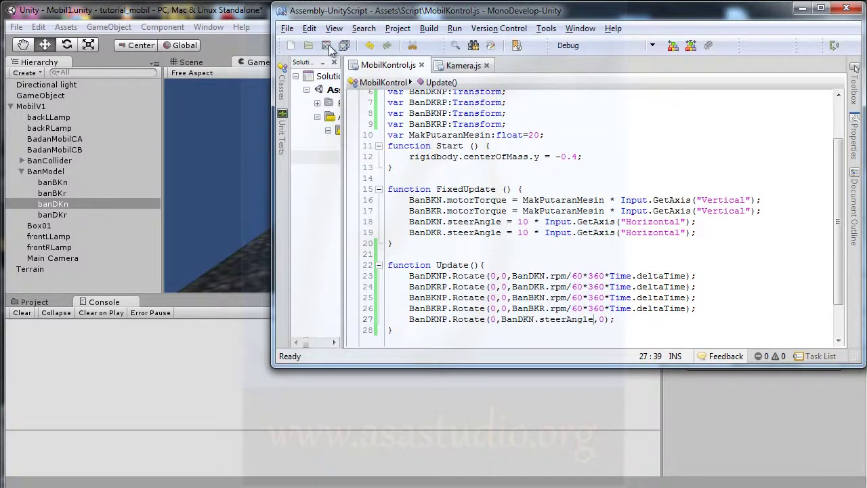
pyautogui.click(260, 33)
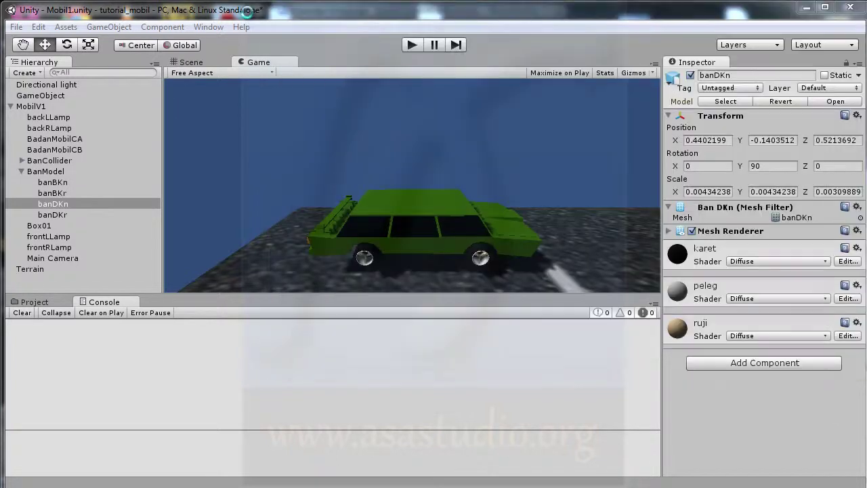
# Play and stop a test drive of the steerAngle wheel rotation, then go back to the script
pyautogui.click(410, 44)
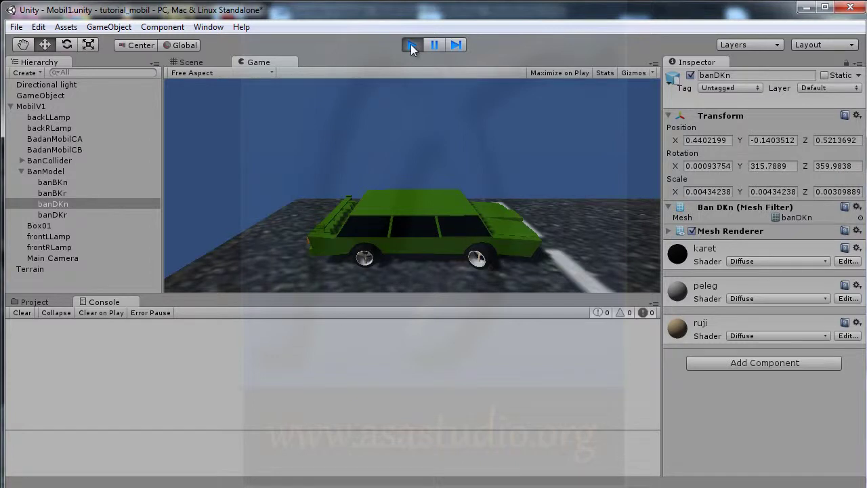
pyautogui.click(410, 44)
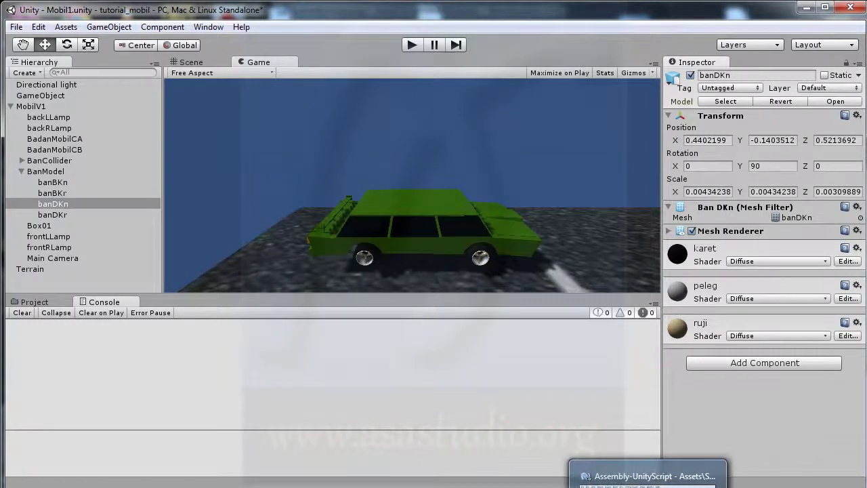
pyautogui.click(623, 472)
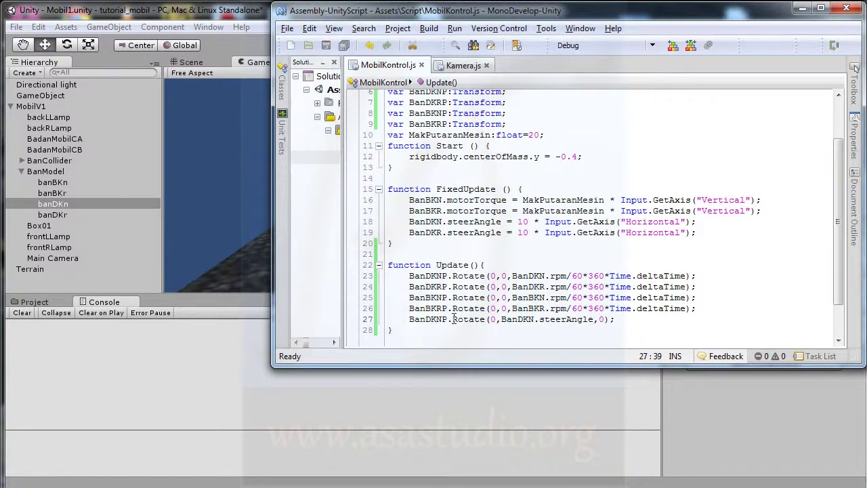
# Rewrite line 27 as BanDKNP.localEulerAngles.y=BanDKN.steerAngle; and save the script
pyautogui.moveTo(447, 319); pyautogui.dragTo(642, 317)
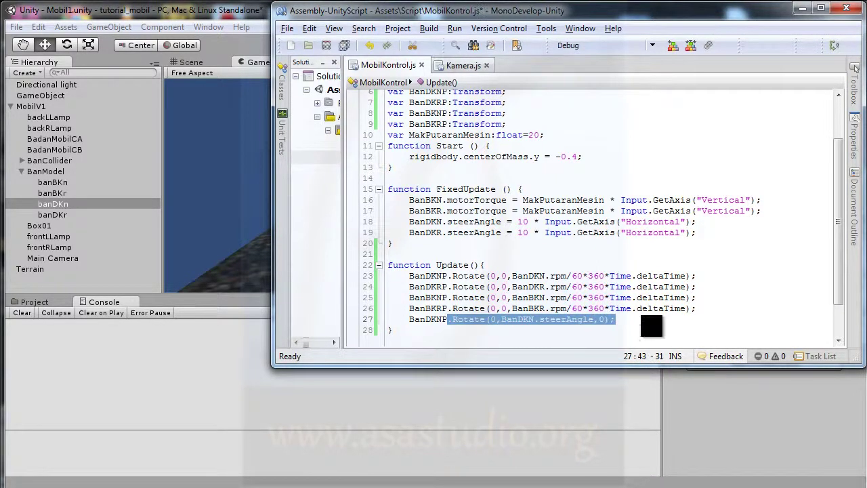
pyautogui.write('.loc')
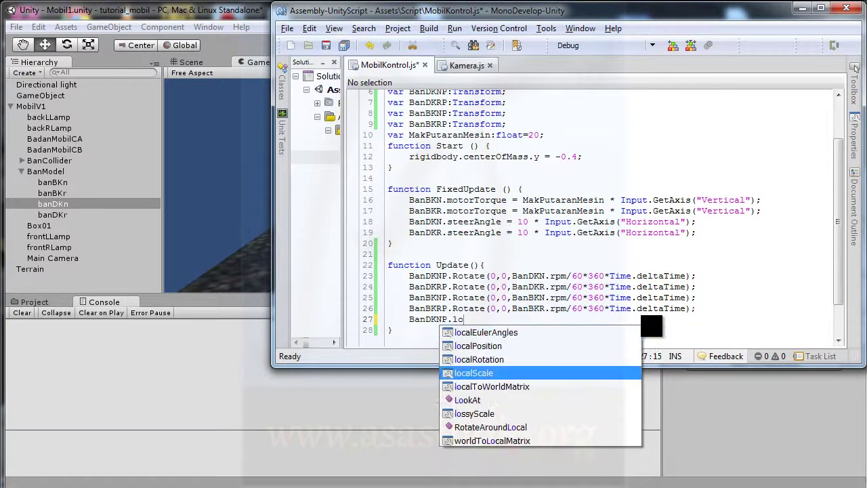
pyautogui.write('al')
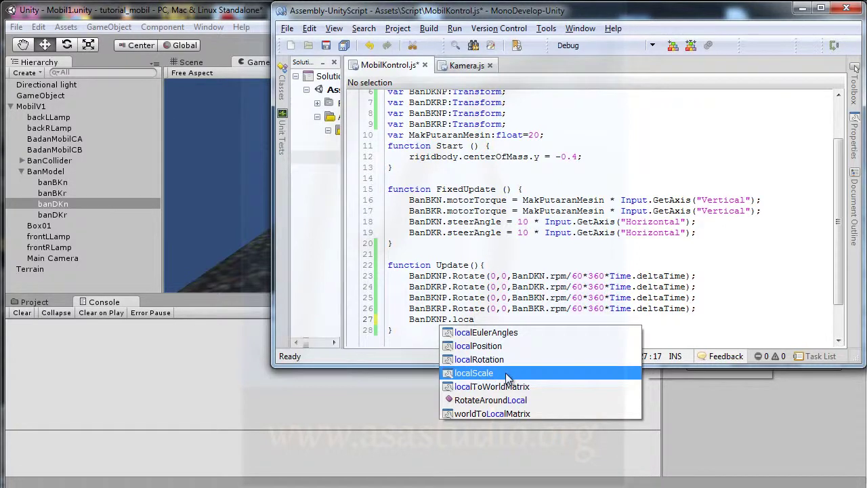
pyautogui.doubleClick(485, 333)
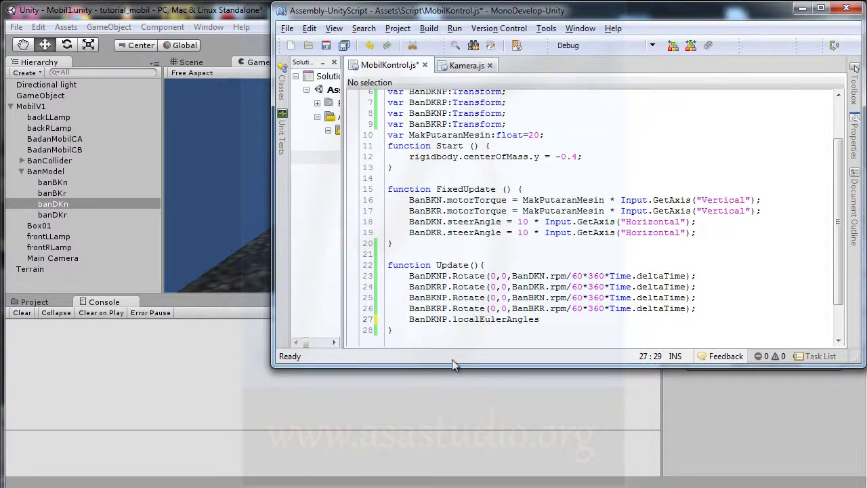
pyautogui.write('.')
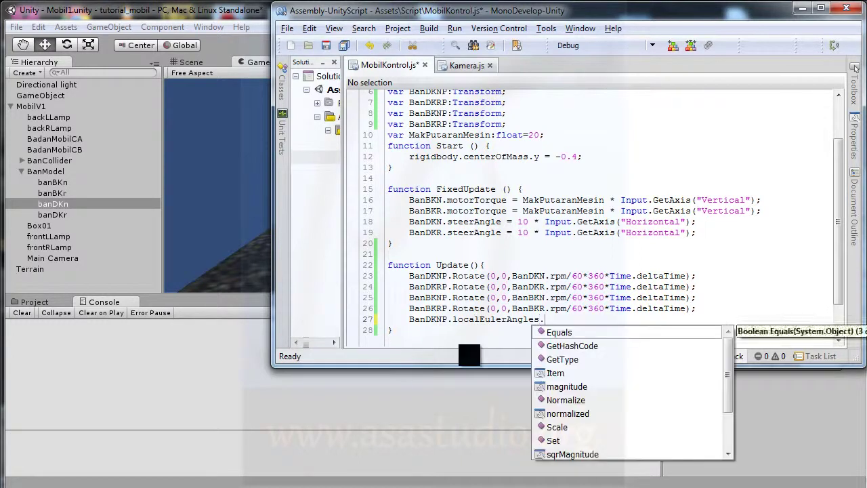
pyautogui.write('y')
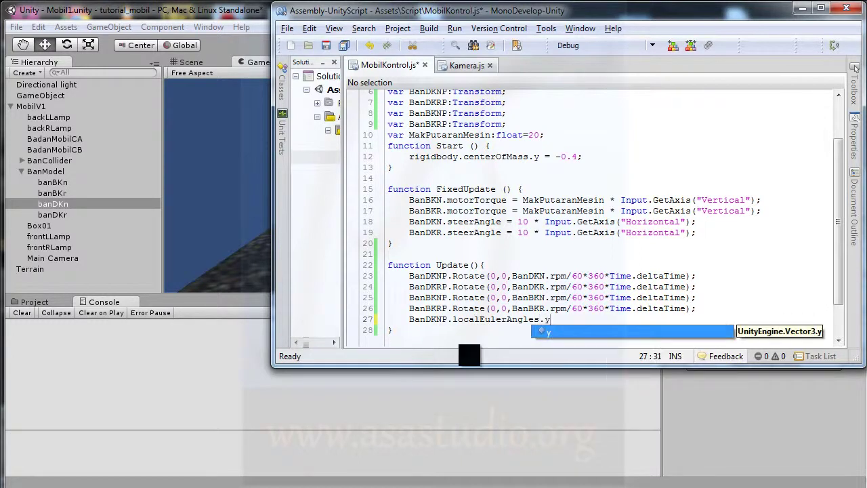
pyautogui.write('=')
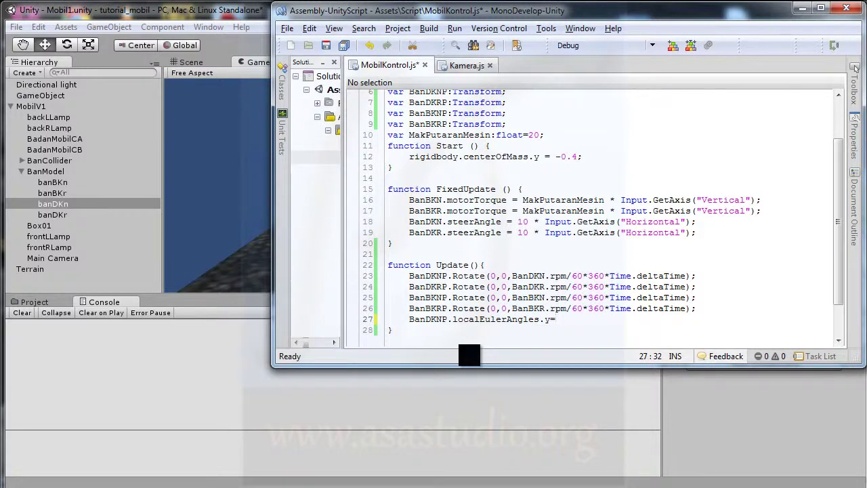
pyautogui.write('Ban')
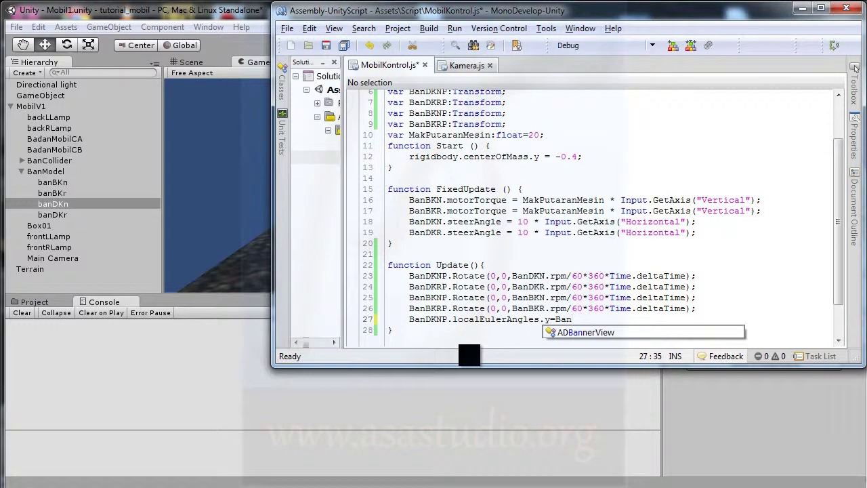
pyautogui.write('DKN')
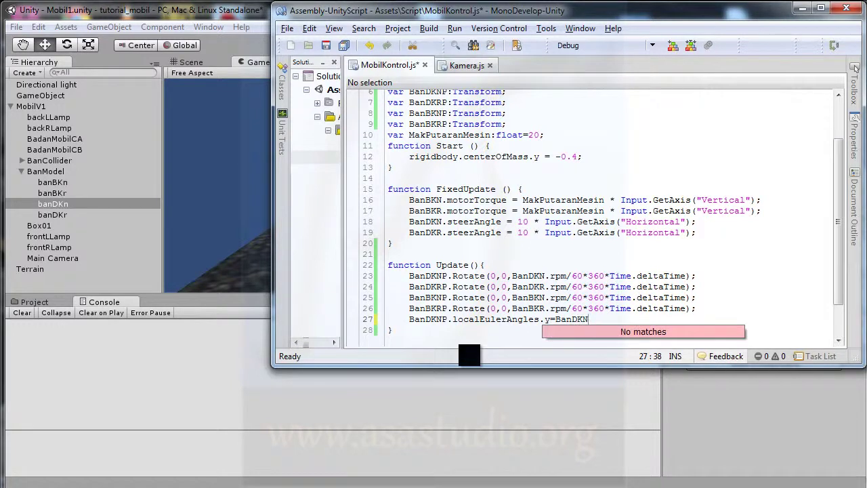
pyautogui.write('.ste')
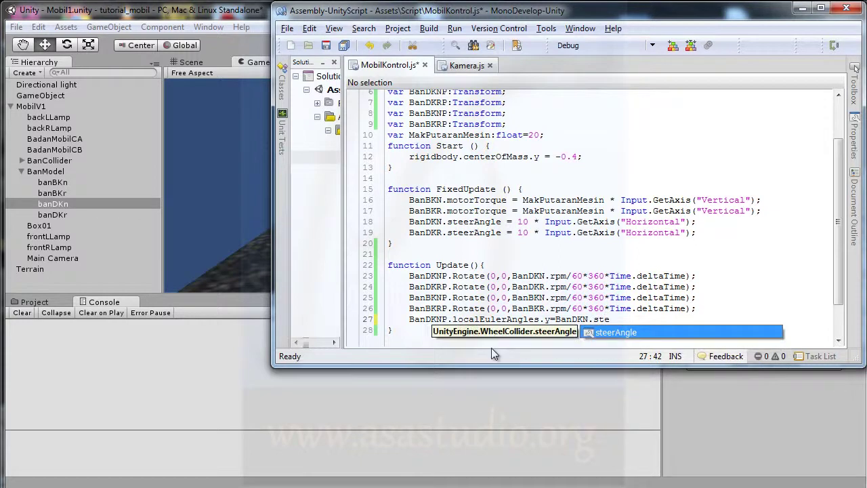
pyautogui.press('Return')
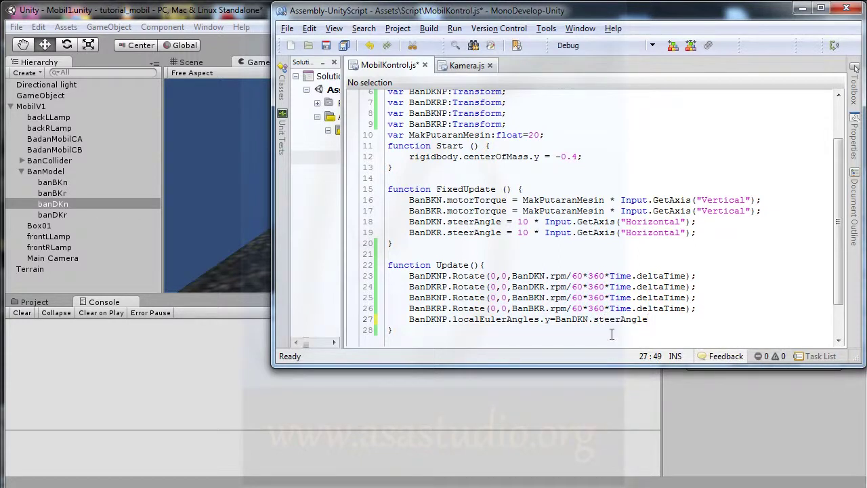
pyautogui.write(';')
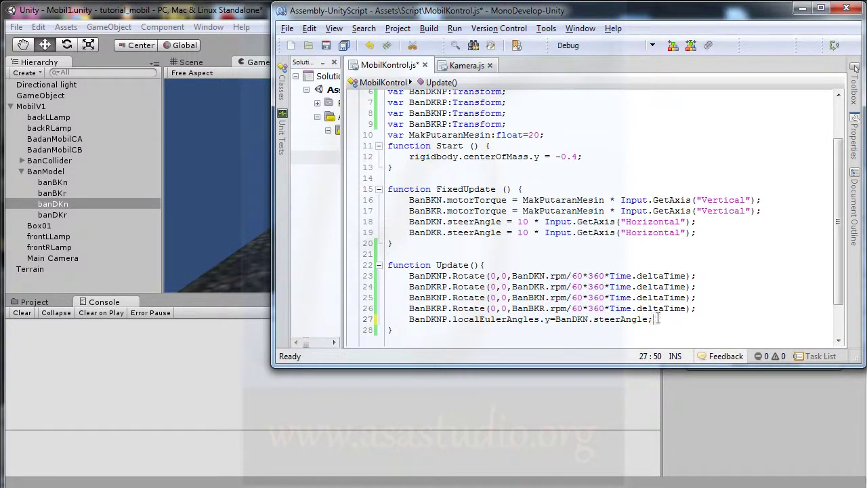
pyautogui.click(325, 46)
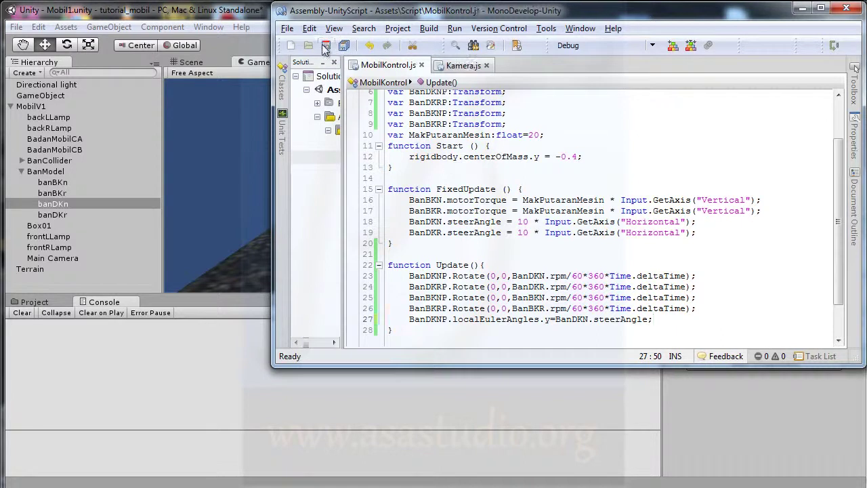
pyautogui.click(231, 19)
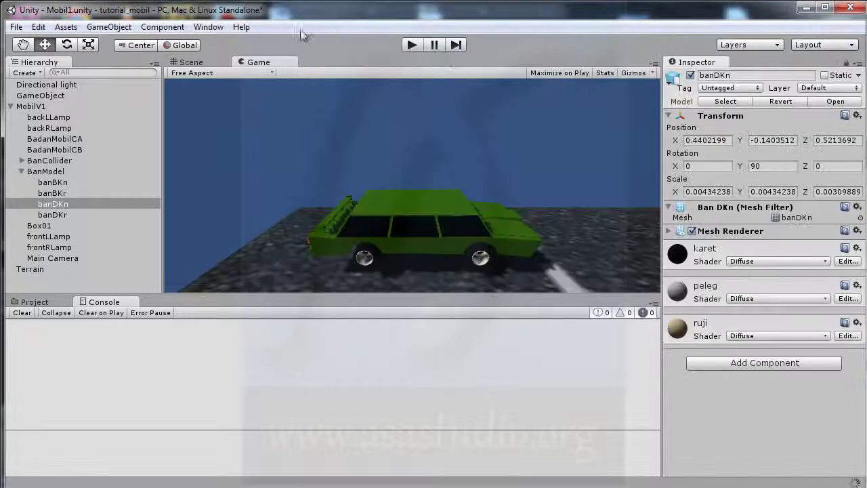
pyautogui.click(411, 45)
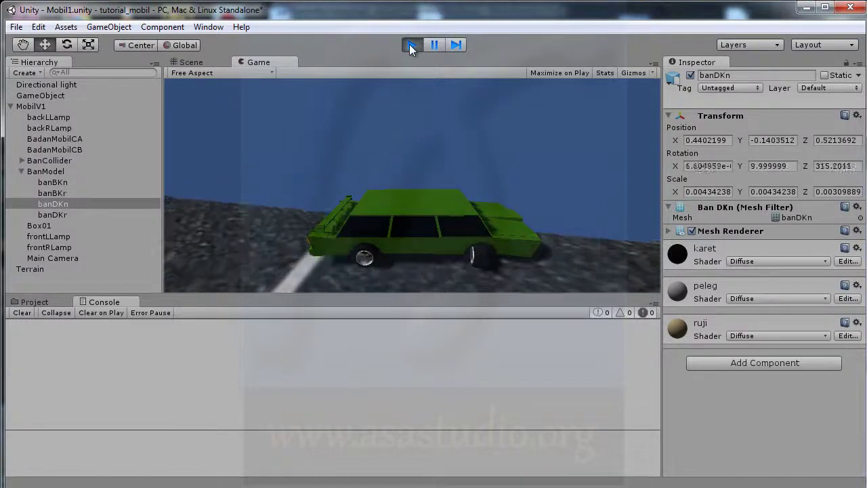
pyautogui.click(409, 44)
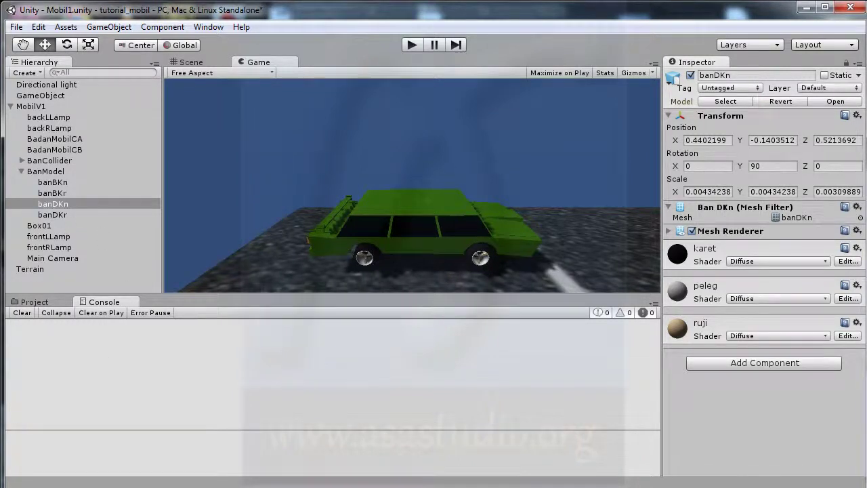
pyautogui.hotkey('alt', 'Tab')
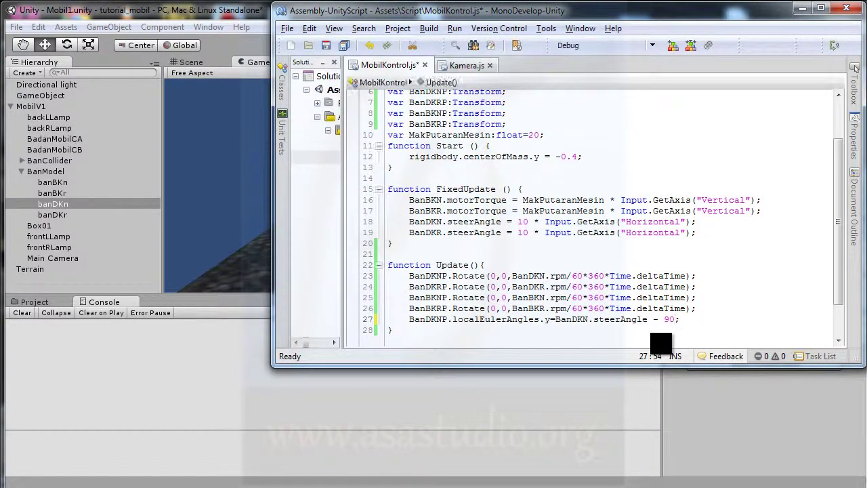
# Save the script with the steerAngle - 90 offset and return to Unity
pyautogui.click(325, 46)
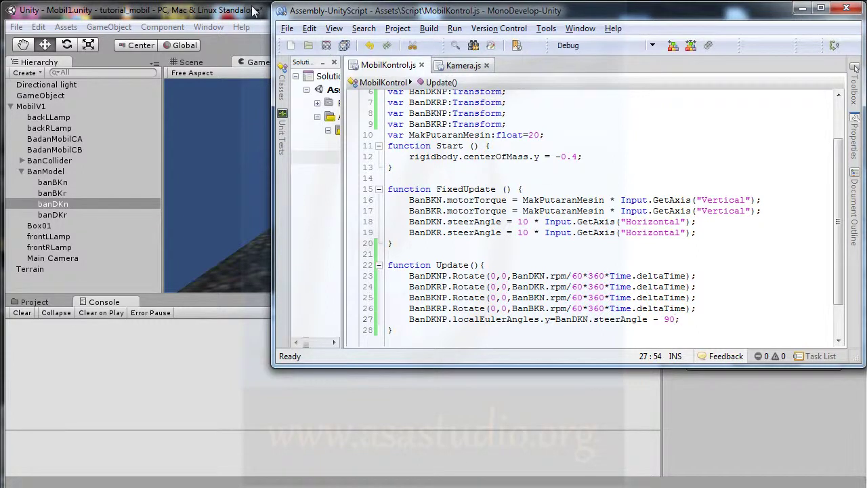
pyautogui.click(252, 9)
pyautogui.click(412, 45)
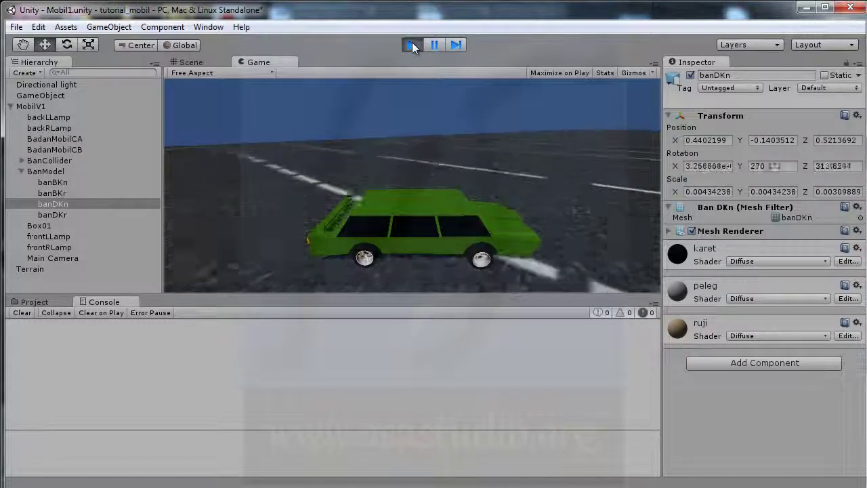
pyautogui.click(412, 44)
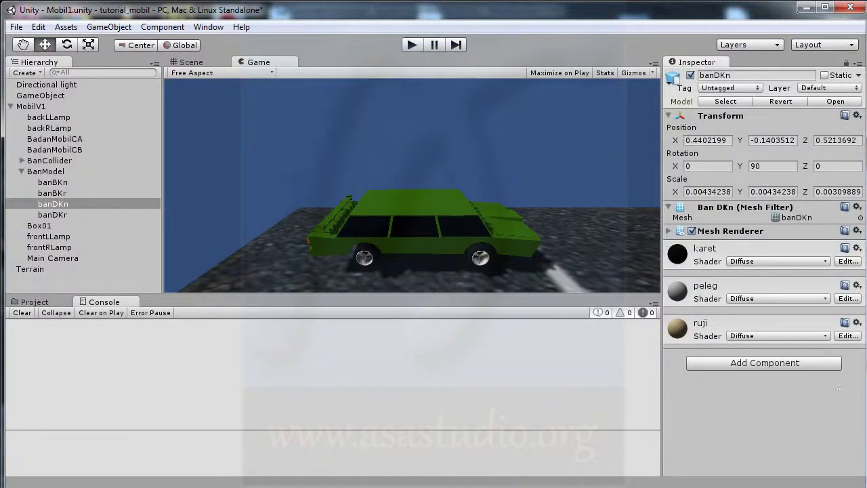
pyautogui.hotkey('alt', 'Tab')
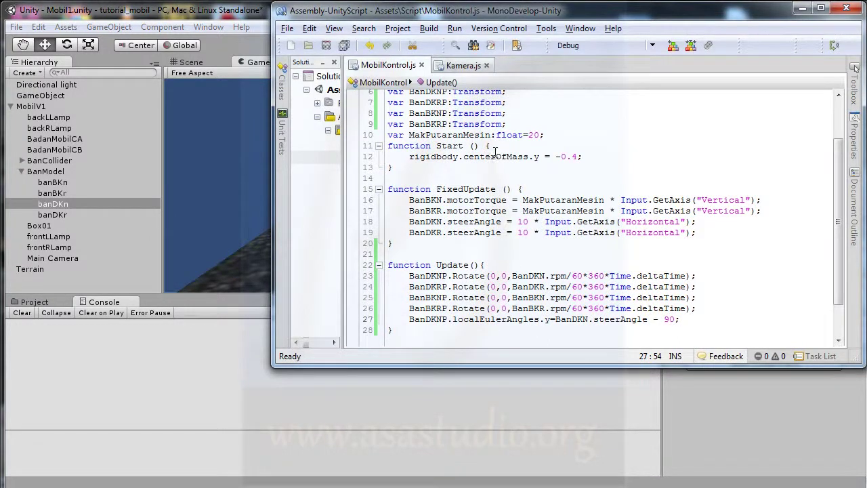
# Change the steerAngle multipliers on lines 18 and 19 from 10 to 20 and save
pyautogui.scroll(1, 495, 151)
pyautogui.moveTo(518, 258); pyautogui.dragTo(523, 259)
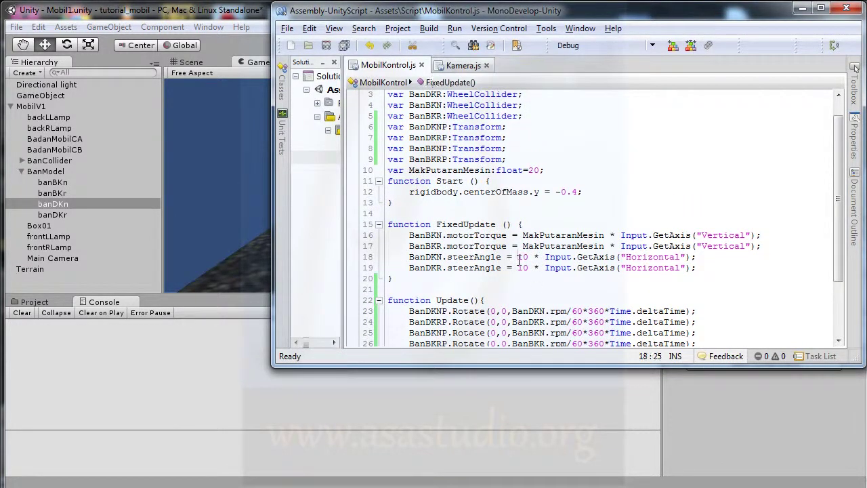
pyautogui.write('2')
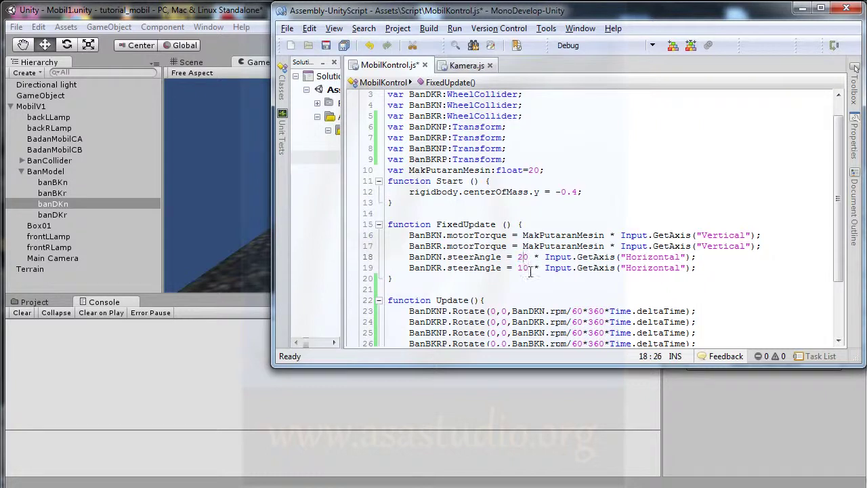
pyautogui.moveTo(518, 267); pyautogui.dragTo(523, 269)
pyautogui.write('2')
pyautogui.click(326, 45)
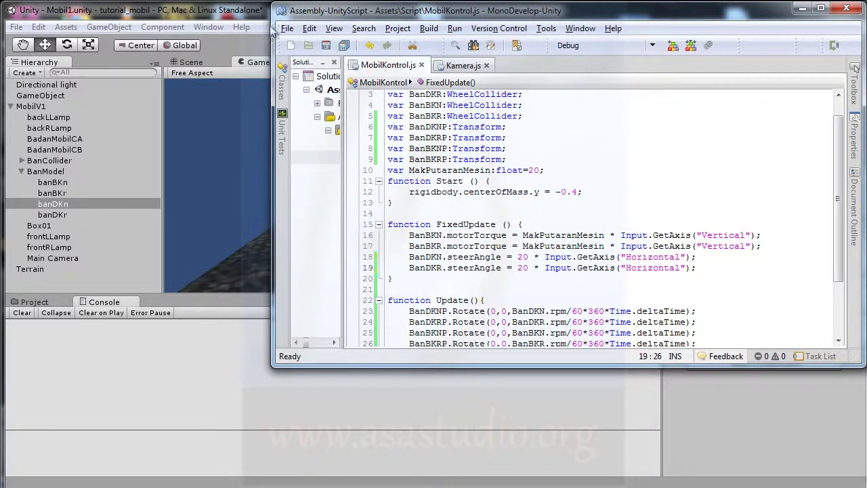
pyautogui.click(264, 27)
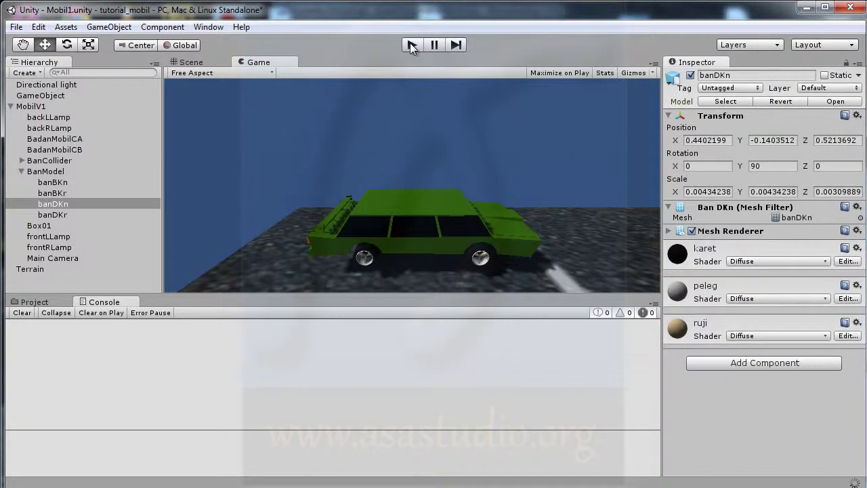
pyautogui.click(411, 45)
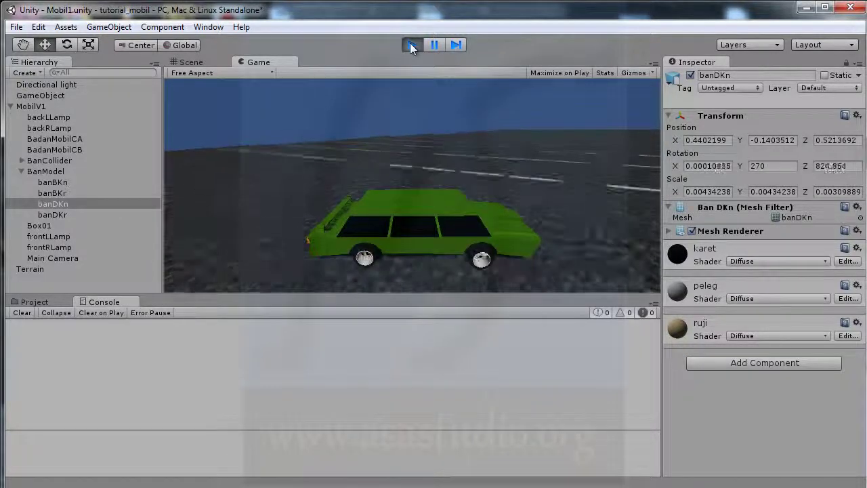
pyautogui.click(409, 42)
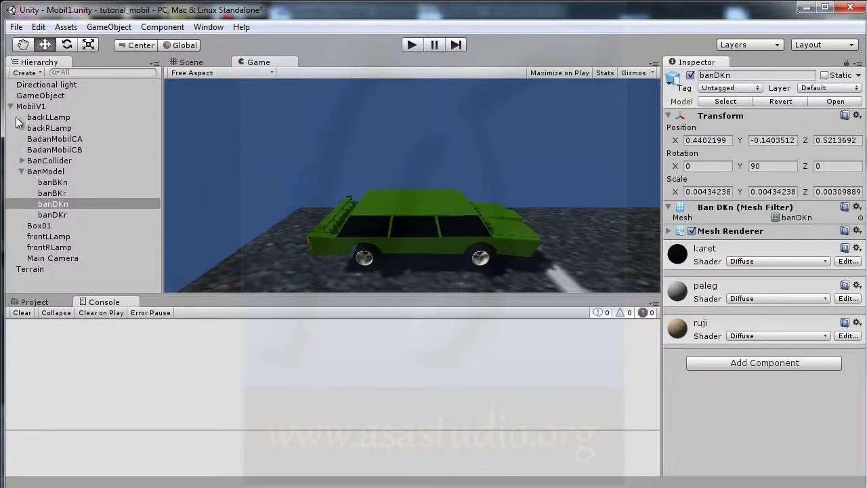
# Select MobilV1 and inspect its Rigidbody Mass of 1200
pyautogui.click(22, 106)
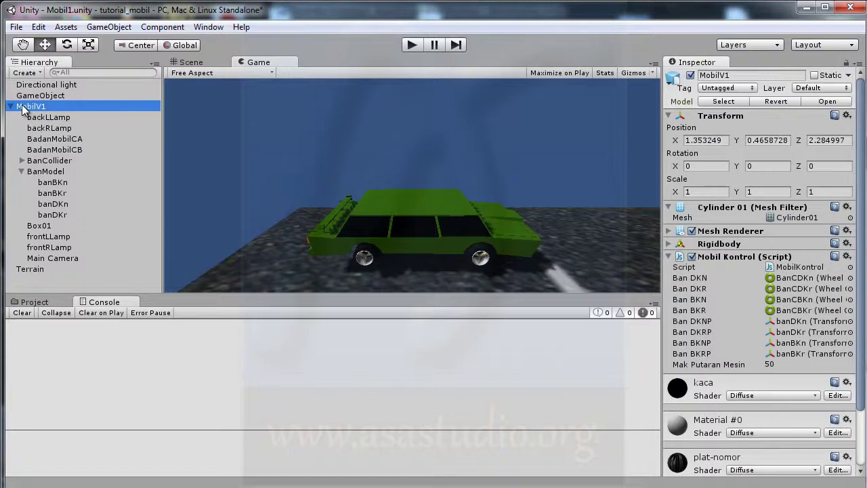
pyautogui.click(716, 245)
pyautogui.click(772, 255)
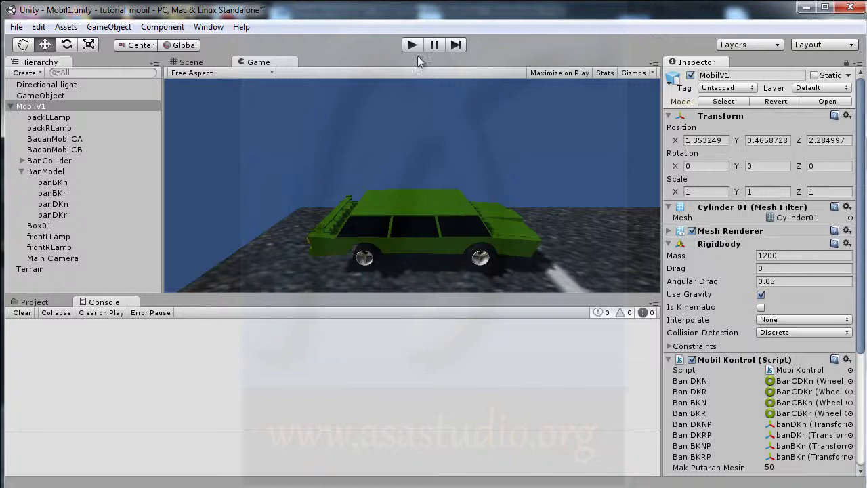
# Test-drive the car forward and around right turns in play mode, then stop
pyautogui.click(405, 42)
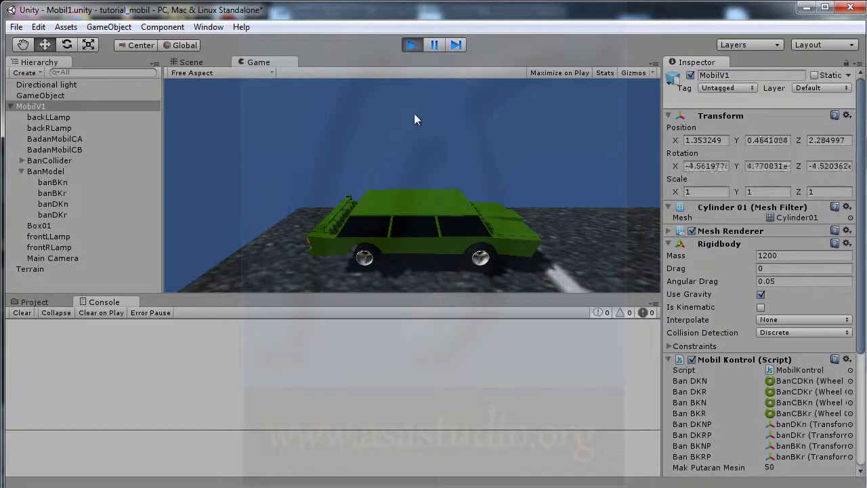
pyautogui.press('Up')
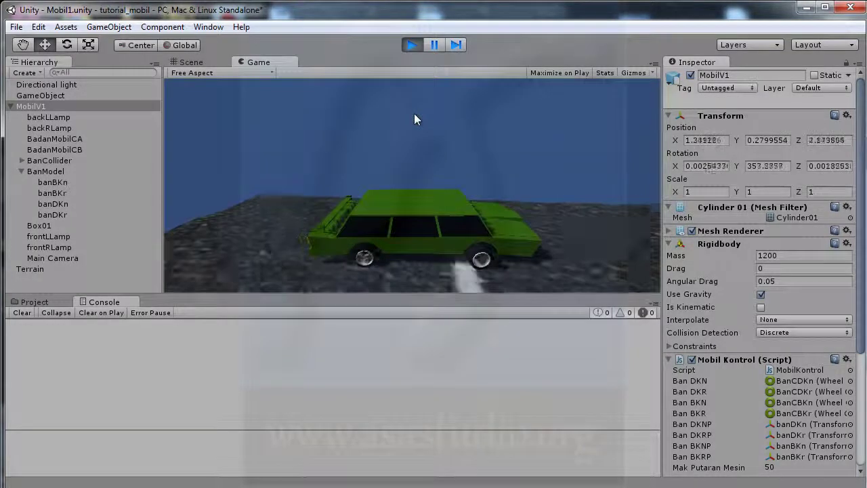
pyautogui.press('Right')
pyautogui.press('Up')
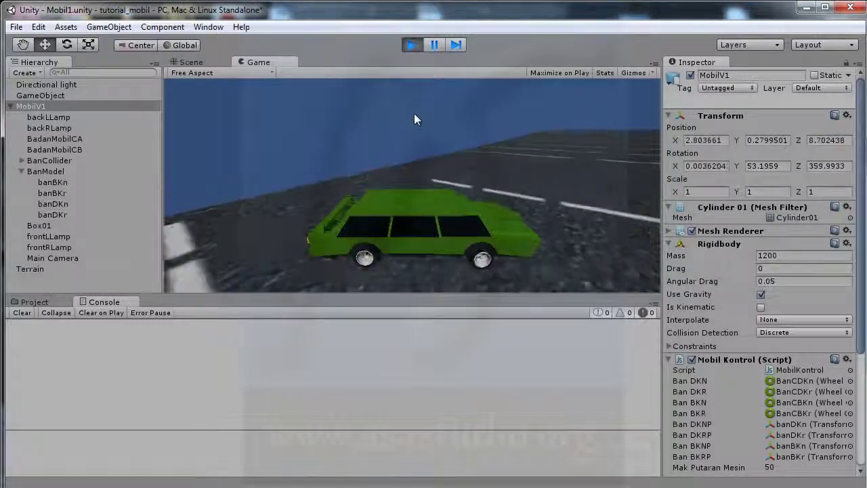
pyautogui.press('Right')
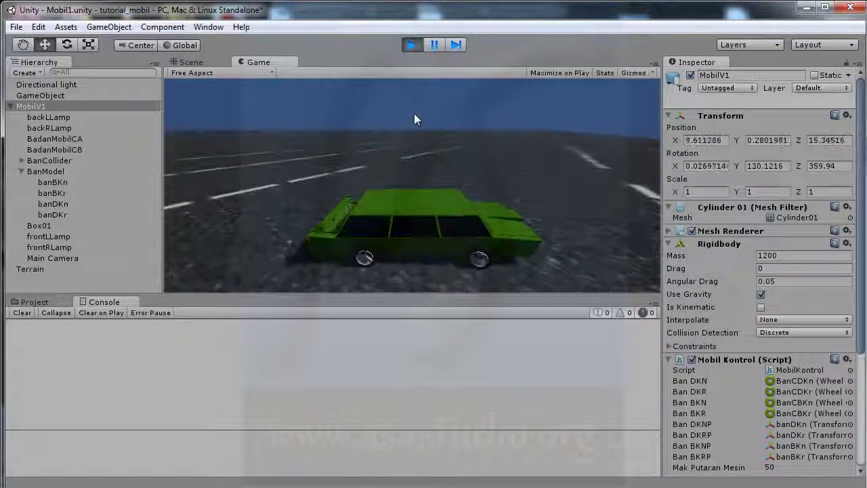
pyautogui.press('Right')
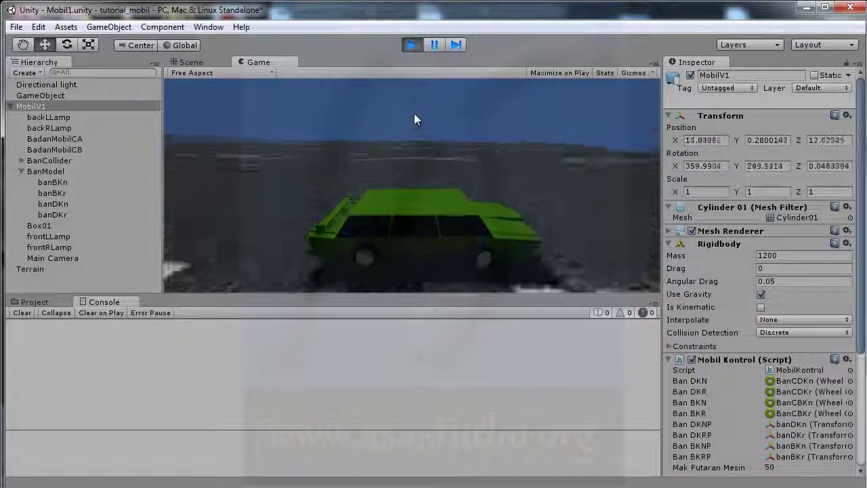
pyautogui.press('Right')
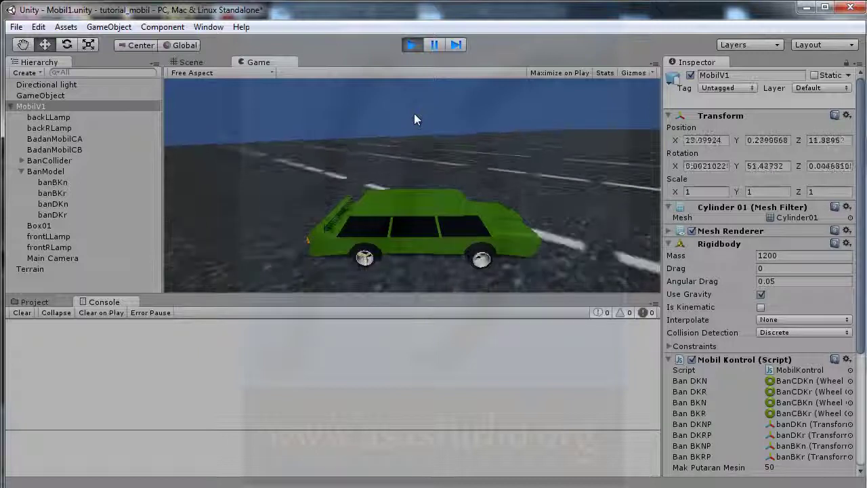
pyautogui.press('Right')
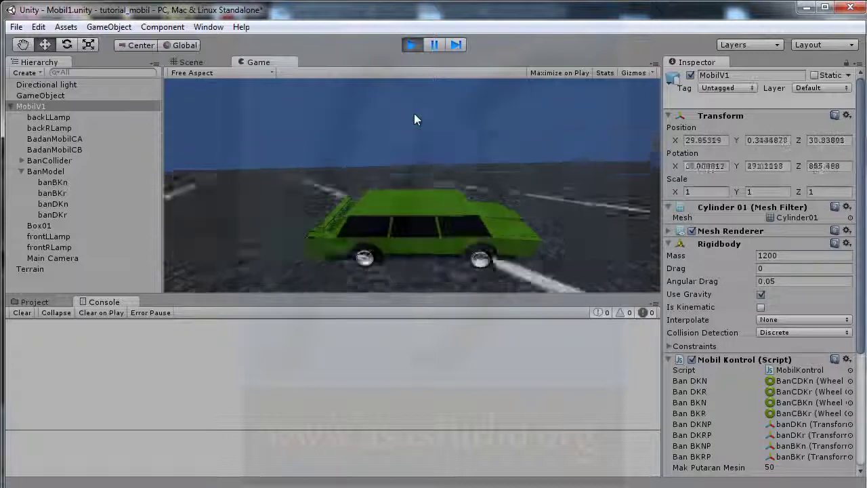
pyautogui.click(410, 45)
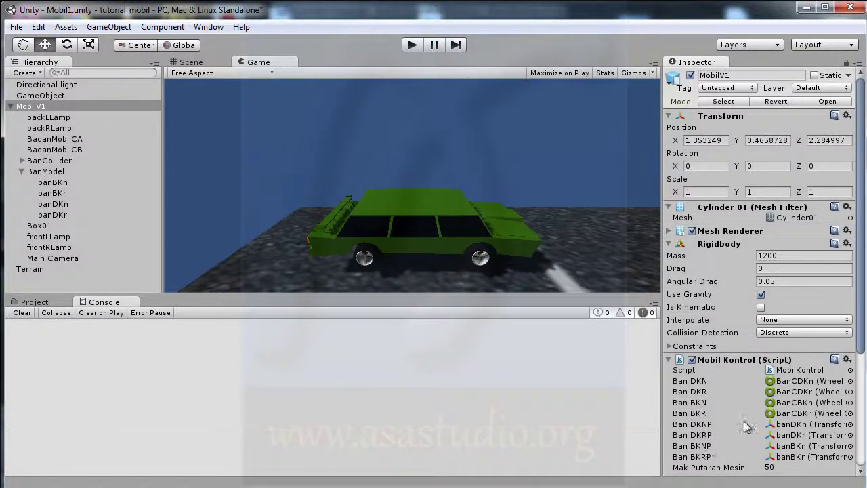
# Duplicate line 27 as line 28 for BanDKRP using BanDKR.steerAngle - 90, then save
pyautogui.hotkey('alt', 'Tab')
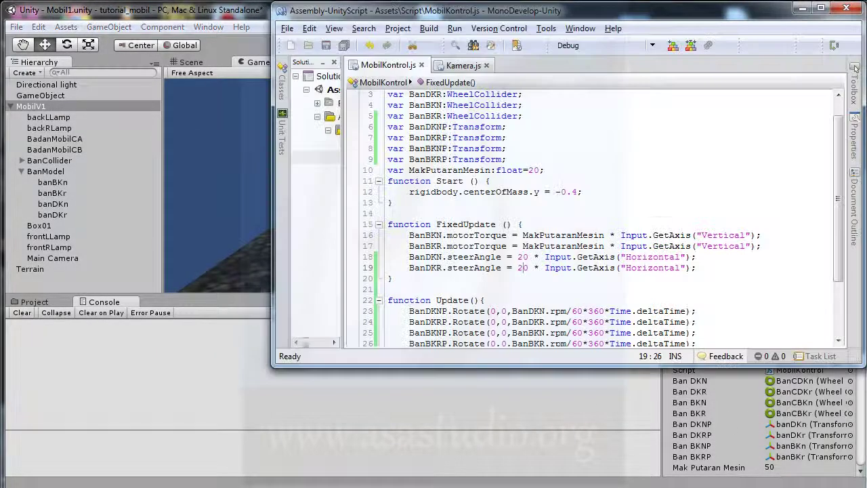
pyautogui.moveTo(841, 247); pyautogui.dragTo(843, 302)
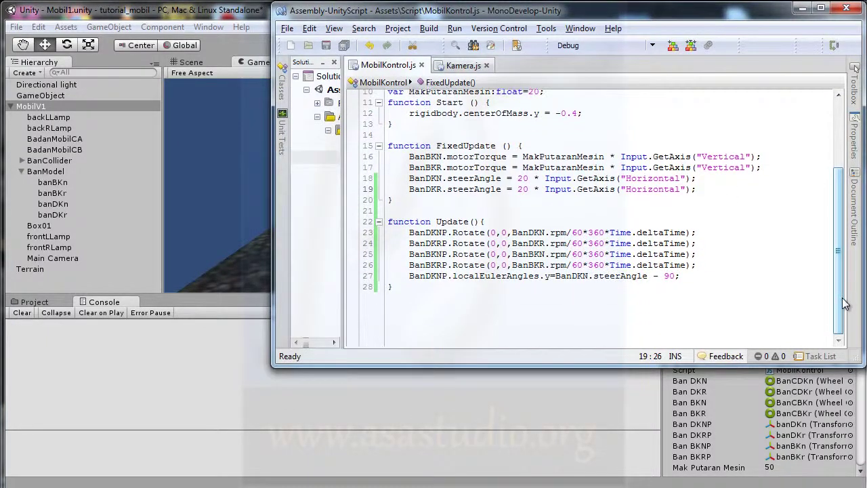
pyautogui.moveTo(685, 276); pyautogui.dragTo(703, 270)
pyautogui.hotkey('ctrl', 'c')
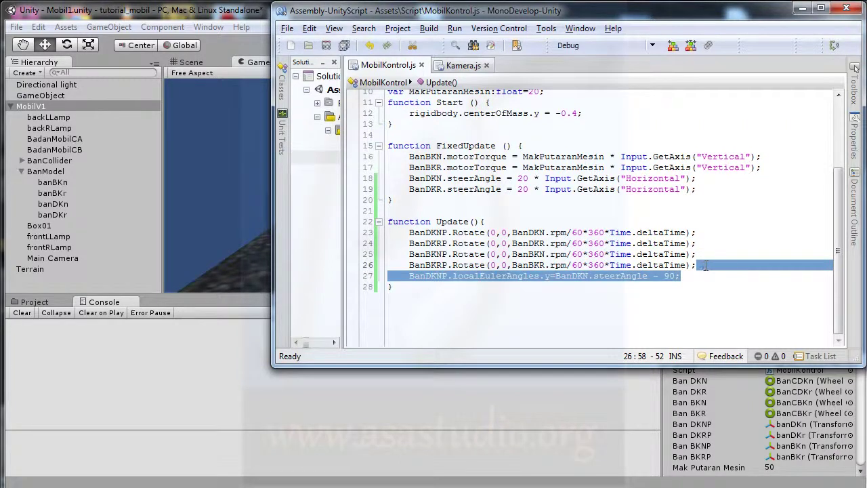
pyautogui.click(685, 276)
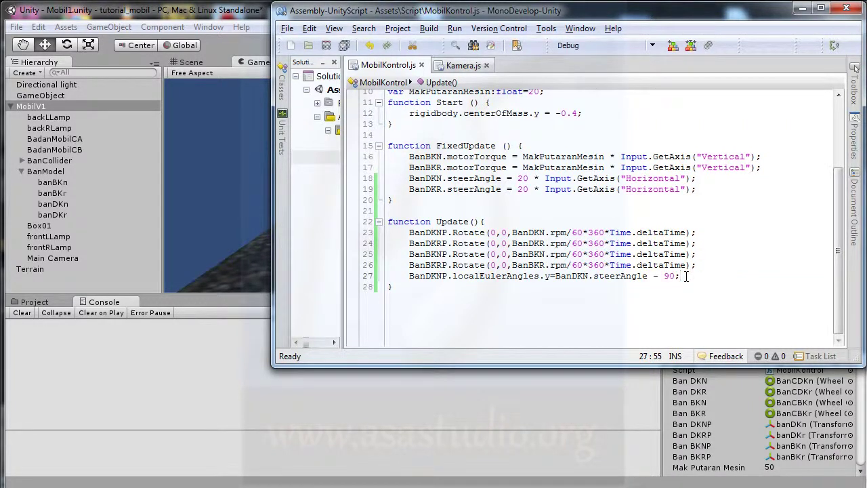
pyautogui.hotkey('ctrl', 'v')
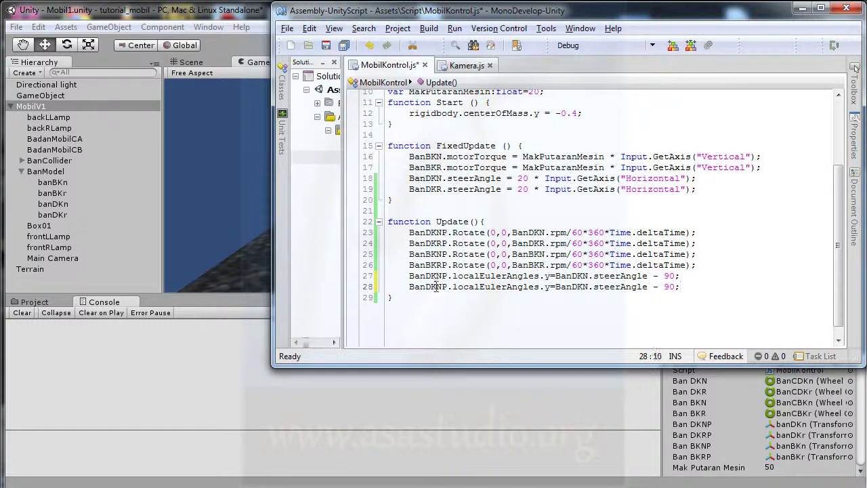
pyautogui.hotkey('shift', 'Right')
pyautogui.write('R')
pyautogui.hotkey('shift', 'Right')
pyautogui.write('R')
pyautogui.click(344, 45)
pyautogui.click(261, 24)
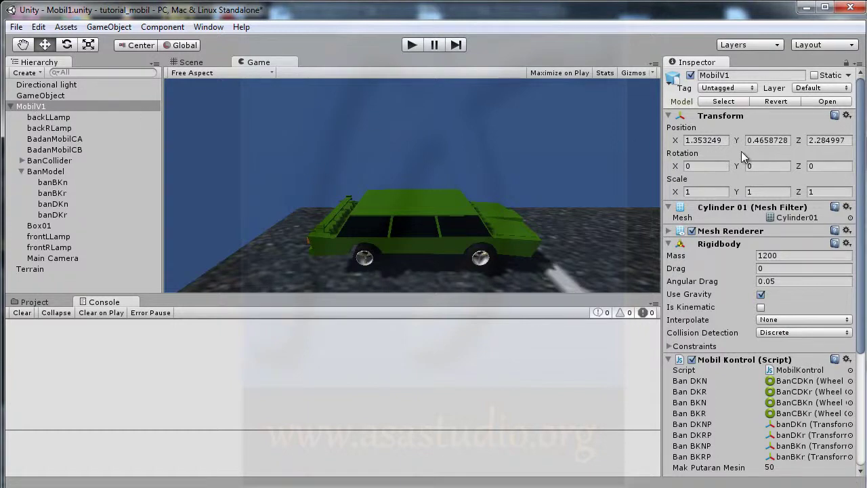
# Place Main Camera at X -2.595875 with Y rotation 90, then play and stop
pyautogui.click(54, 256)
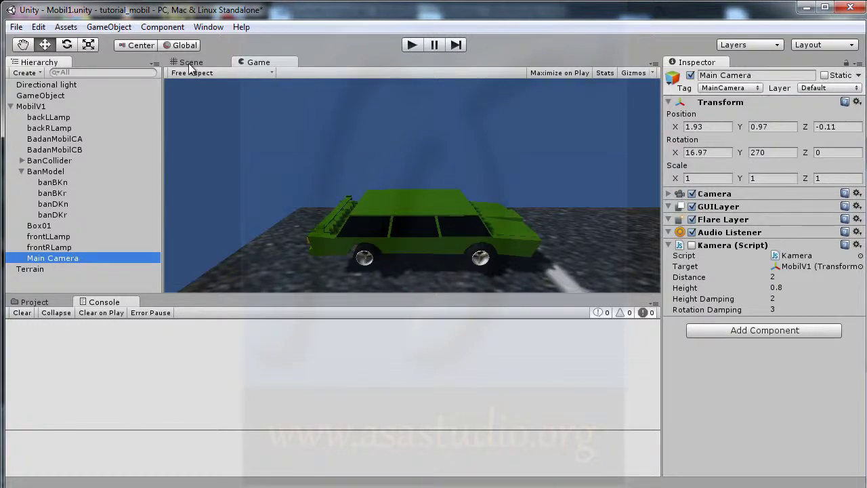
pyautogui.click(190, 62)
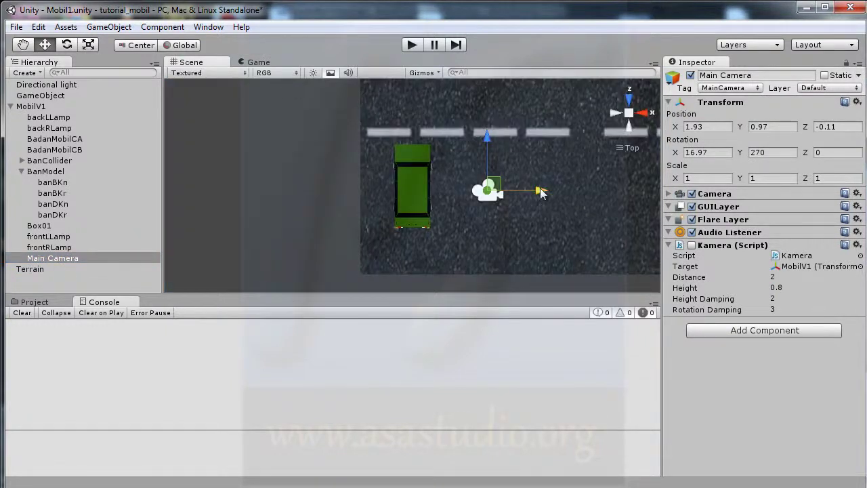
pyautogui.moveTo(541, 193); pyautogui.dragTo(365, 201)
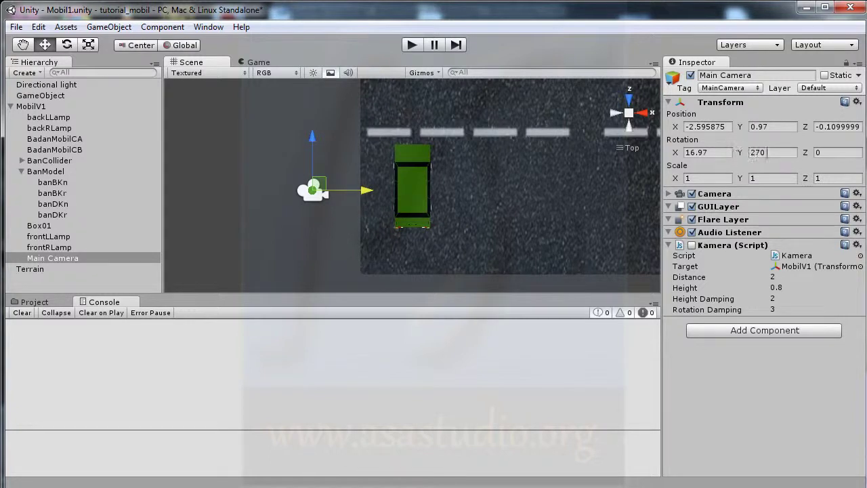
pyautogui.click(758, 152)
pyautogui.write('90')
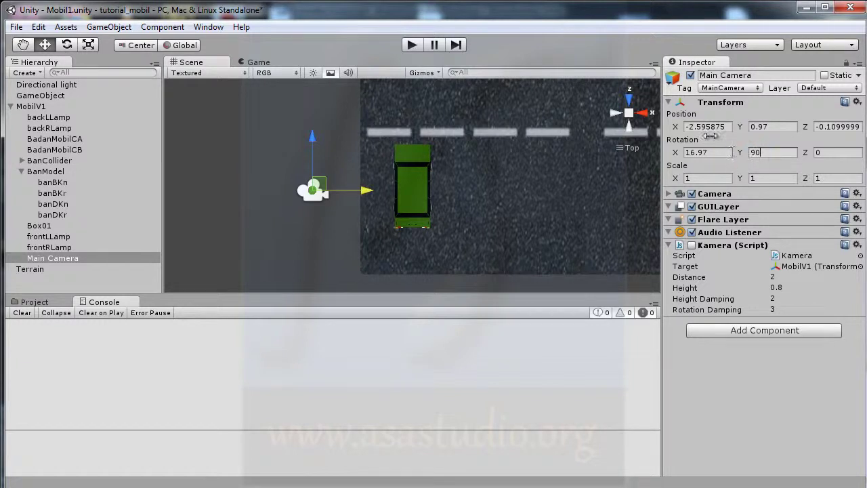
pyautogui.click(413, 44)
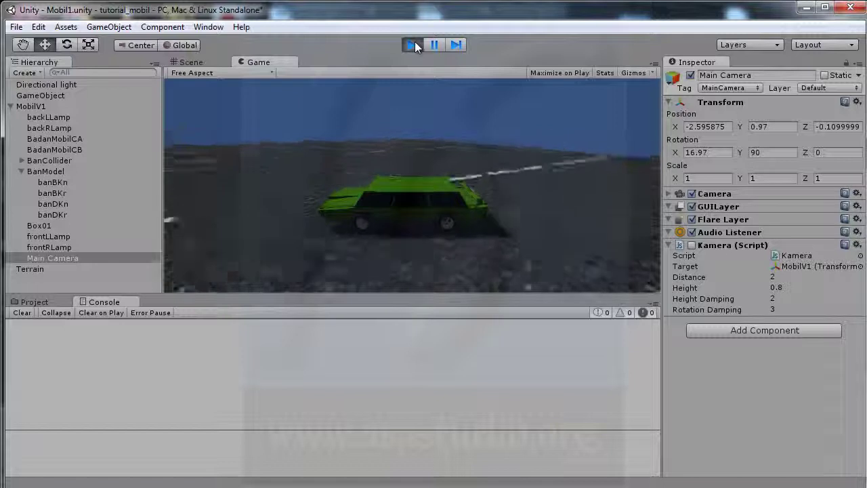
pyautogui.click(413, 45)
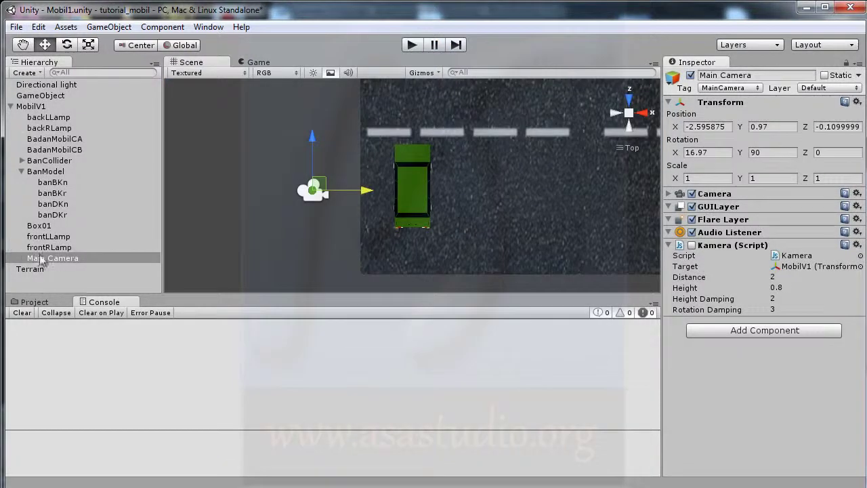
# Move Main Camera to the top level, enable its Kamera script, and test-drive the car
pyautogui.moveTo(47, 256); pyautogui.dragTo(51, 284)
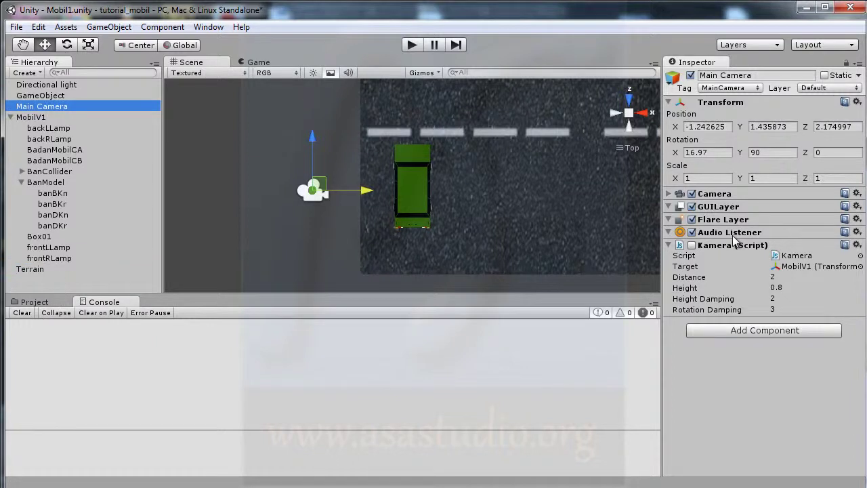
pyautogui.click(692, 245)
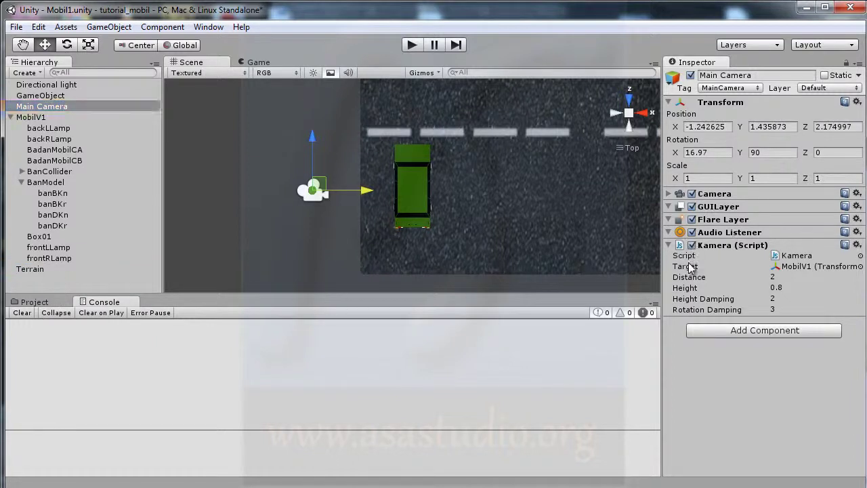
pyautogui.click(411, 45)
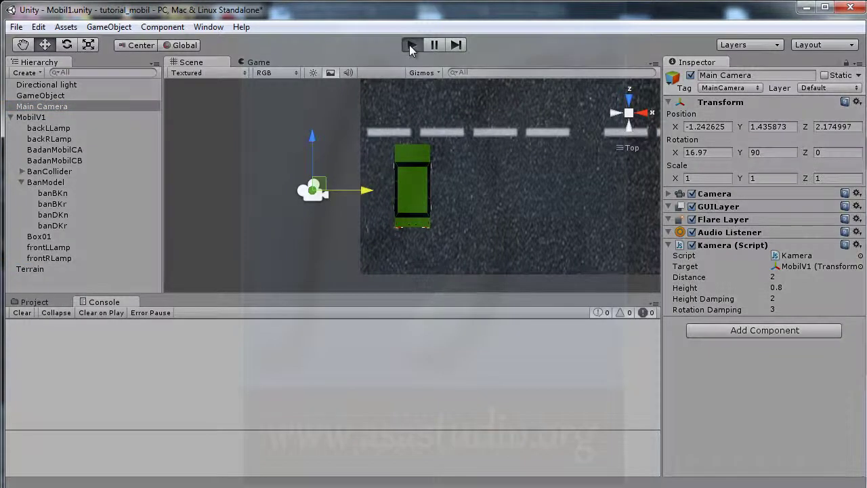
pyautogui.press('Up')
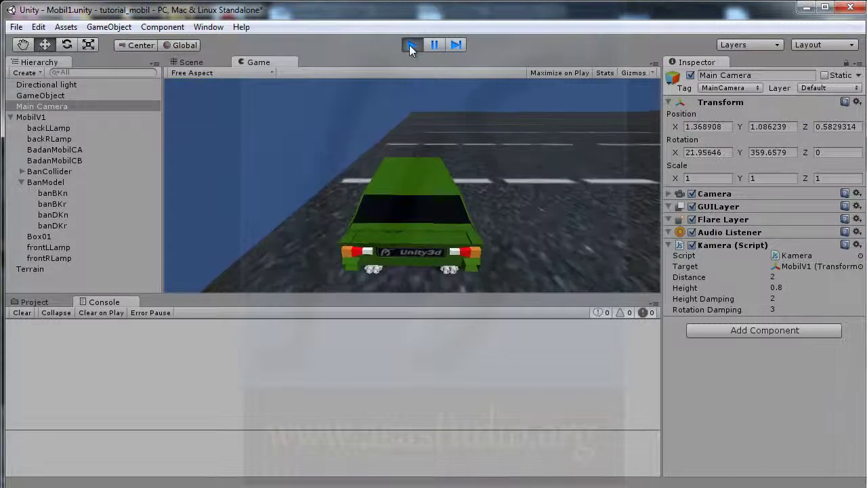
pyautogui.press('Right')
pyautogui.press('Right')
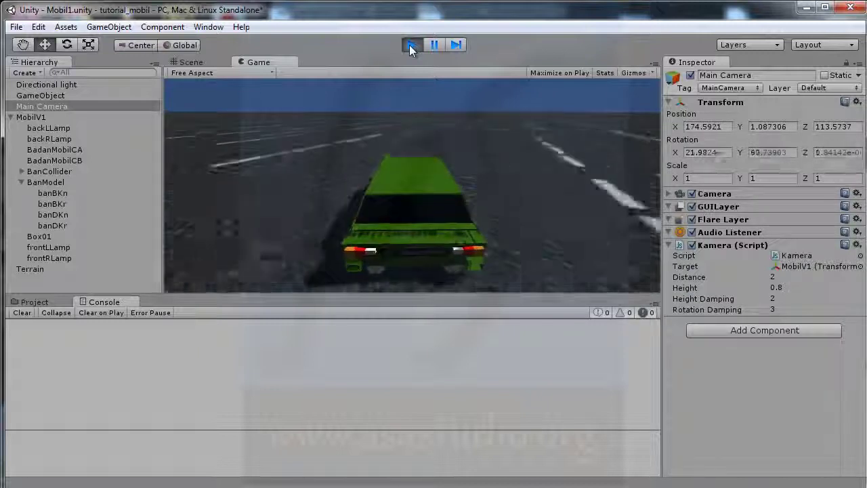
pyautogui.click(411, 46)
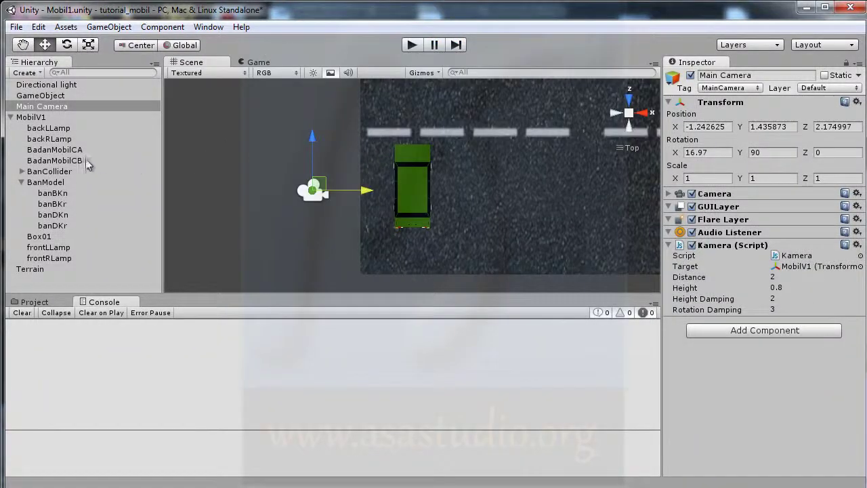
# Duplicate the rigidbody.centerOfMass.y = -0.4 line in MobilKontrol.js's Start function as line 13
pyautogui.click(642, 113)
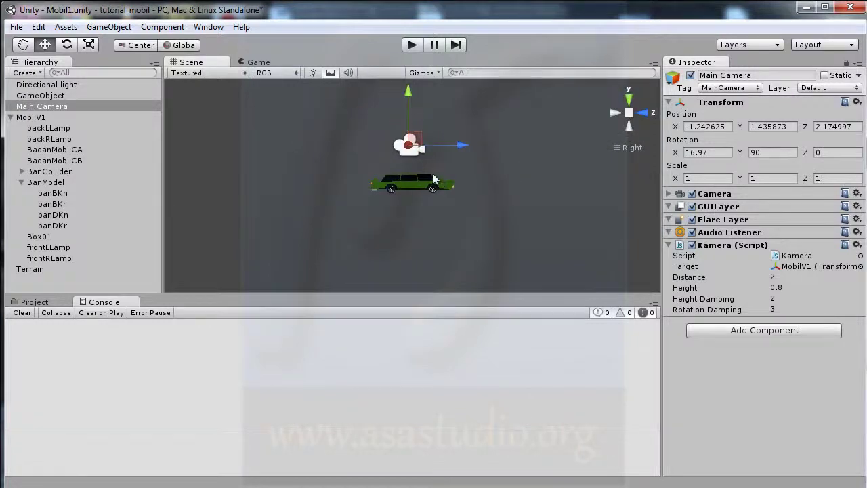
pyautogui.click(38, 117)
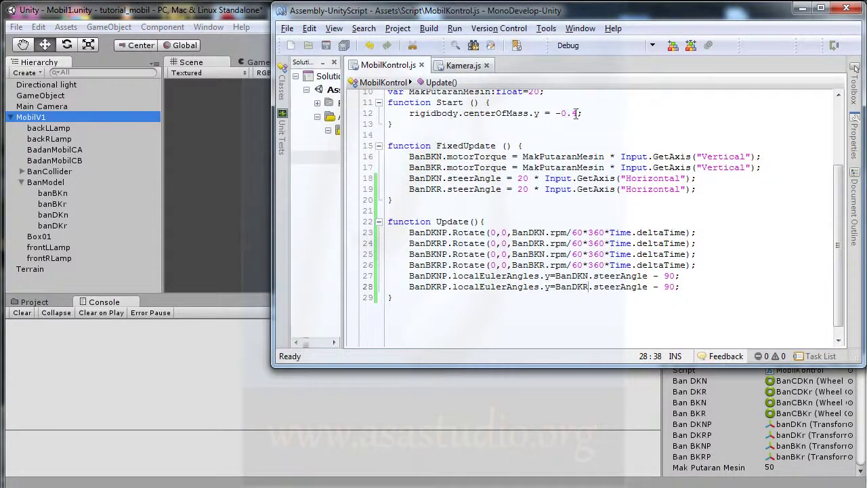
pyautogui.moveTo(589, 113); pyautogui.dragTo(592, 108)
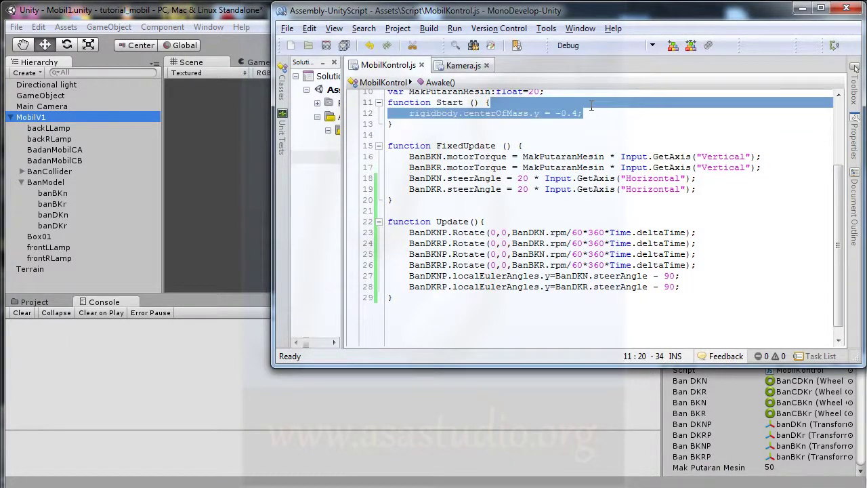
pyautogui.hotkey('ctrl', 'c')
pyautogui.click(595, 115)
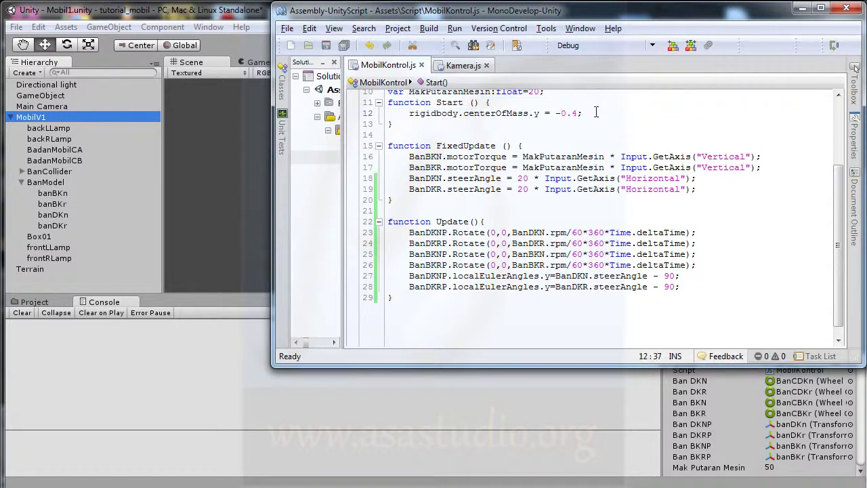
pyautogui.hotkey('ctrl', 'v')
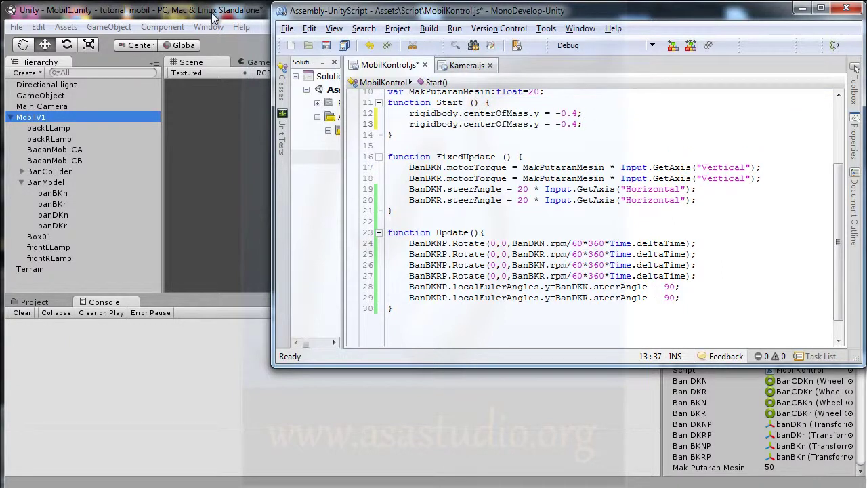
pyautogui.click(212, 16)
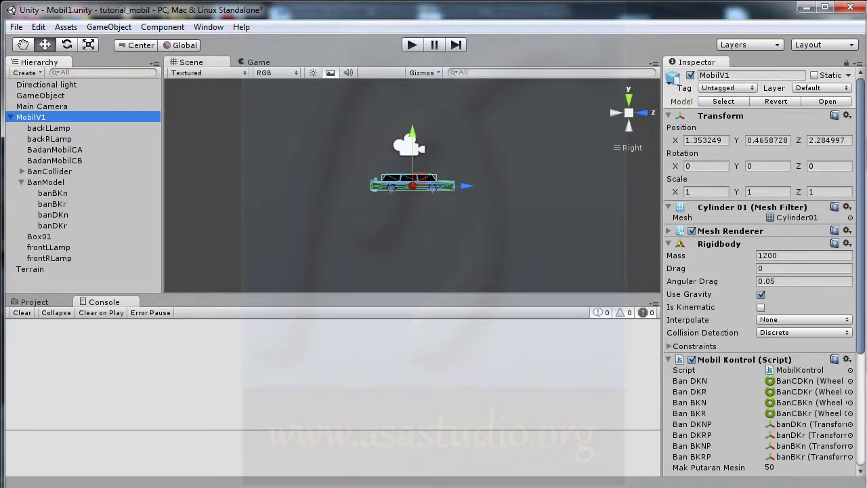
# Change line 13 to rigidbody.centerOfMass.z = -0.4 and save MobilKontrol.js
pyautogui.moveTo(648, 483)
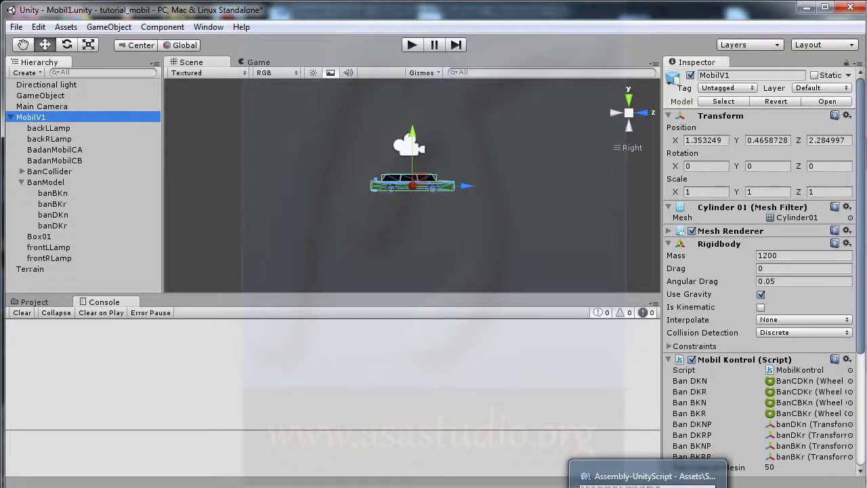
pyautogui.click(648, 475)
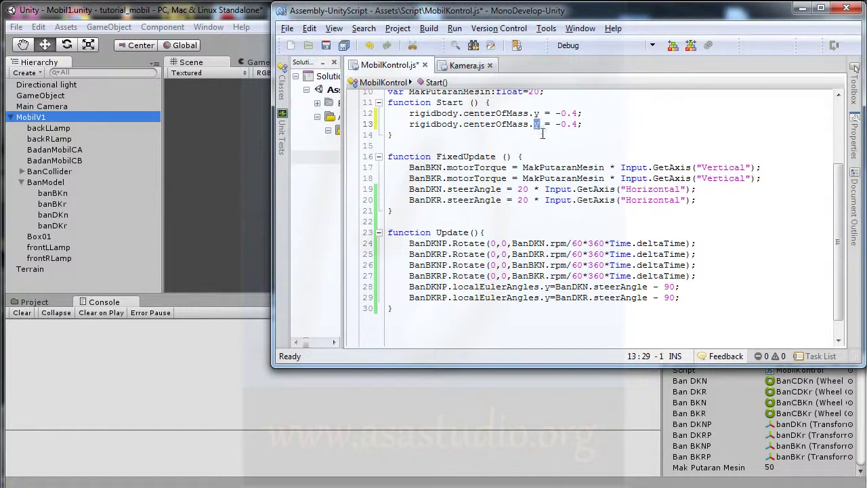
pyautogui.write('z')
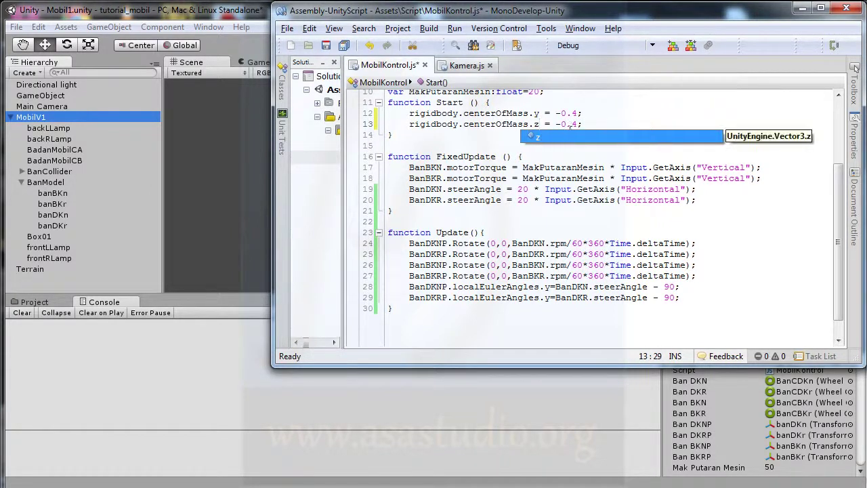
pyautogui.moveTo(556, 124); pyautogui.dragTo(574, 125)
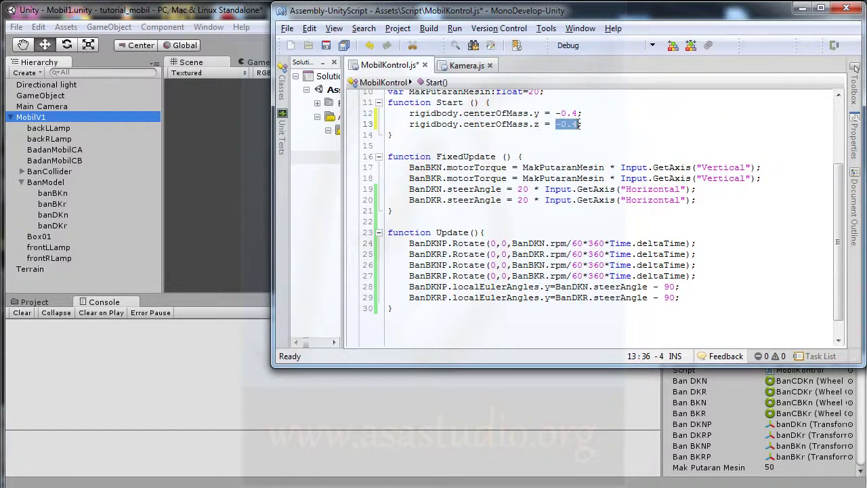
pyautogui.click(580, 124)
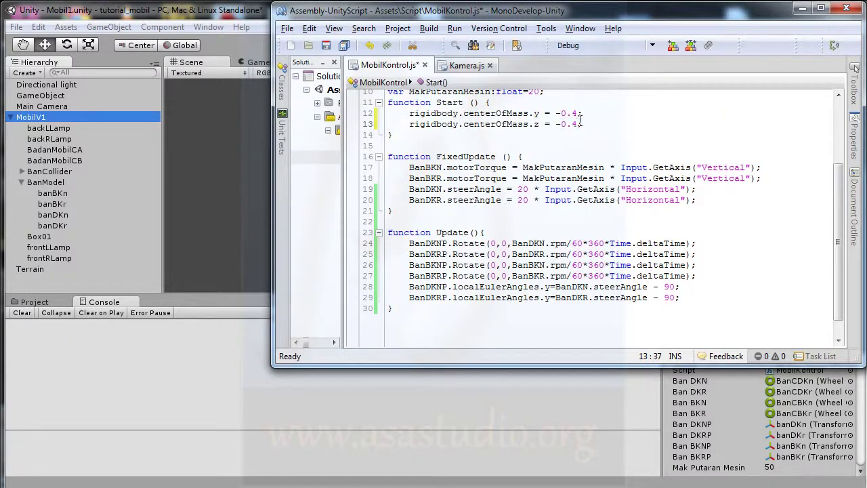
pyautogui.click(344, 46)
# Test-drive the car with centerOfMass.z at -0.4, steering right and left, then stop
pyautogui.click(230, 14)
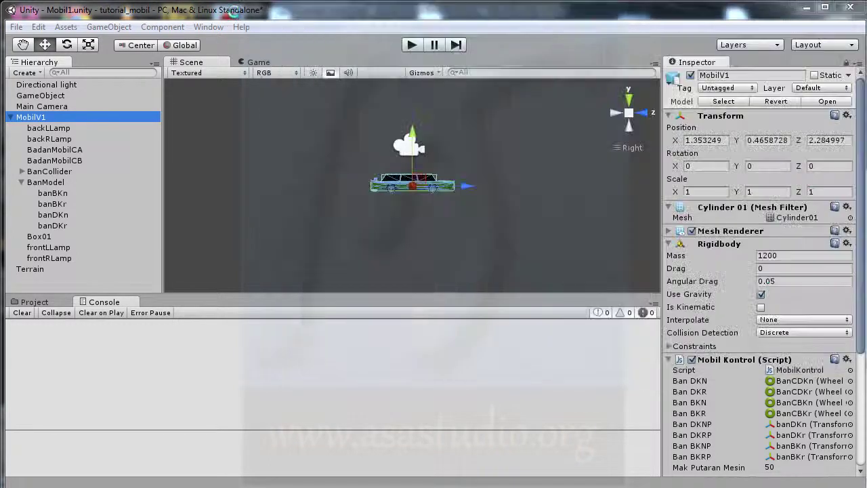
pyautogui.click(410, 45)
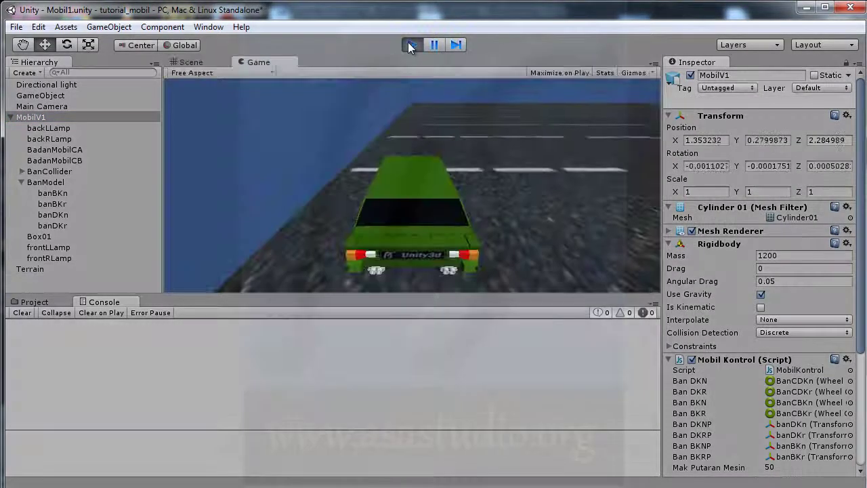
pyautogui.press('Right')
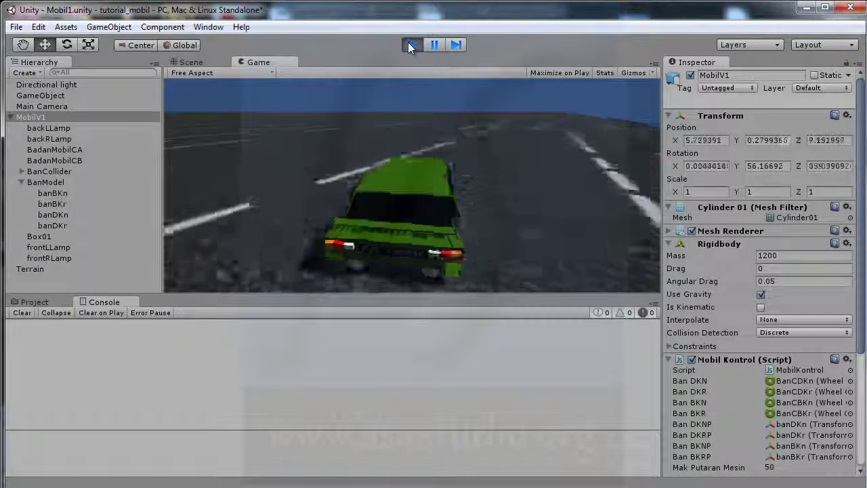
pyautogui.press('Right')
pyautogui.press('Left')
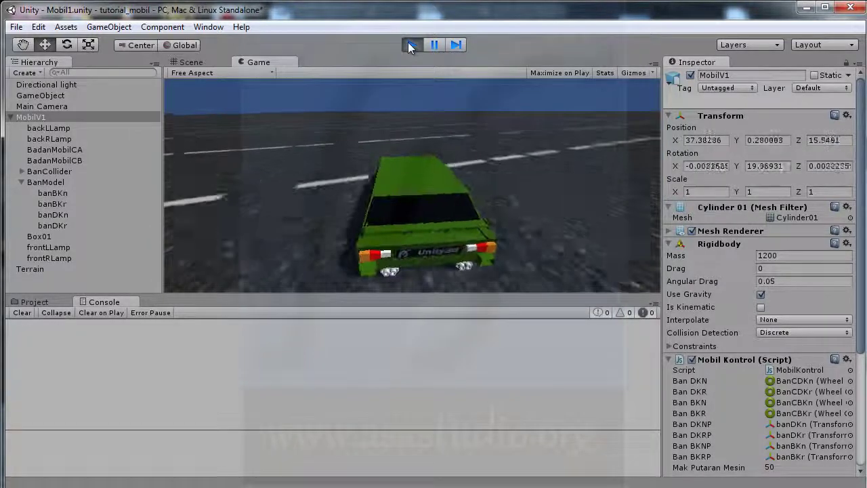
pyautogui.click(411, 46)
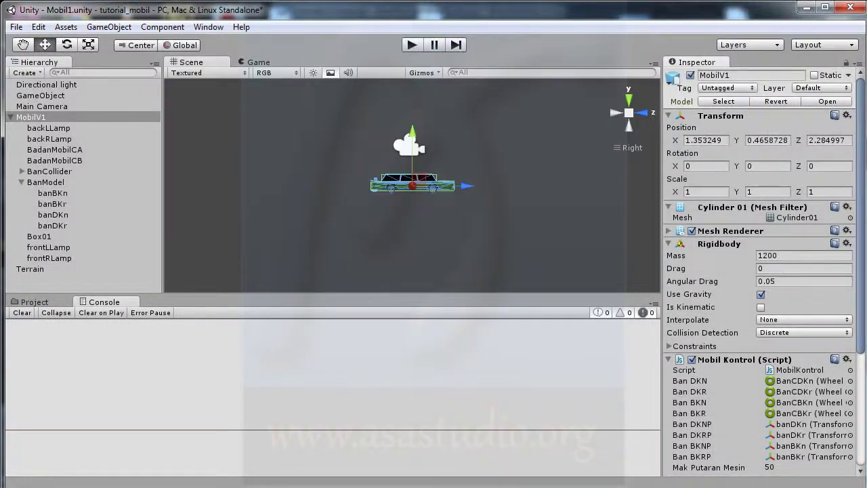
# Change centerOfMass.z on line 13 to -0.8 and save the script
pyautogui.hotkey('alt', 'Tab')
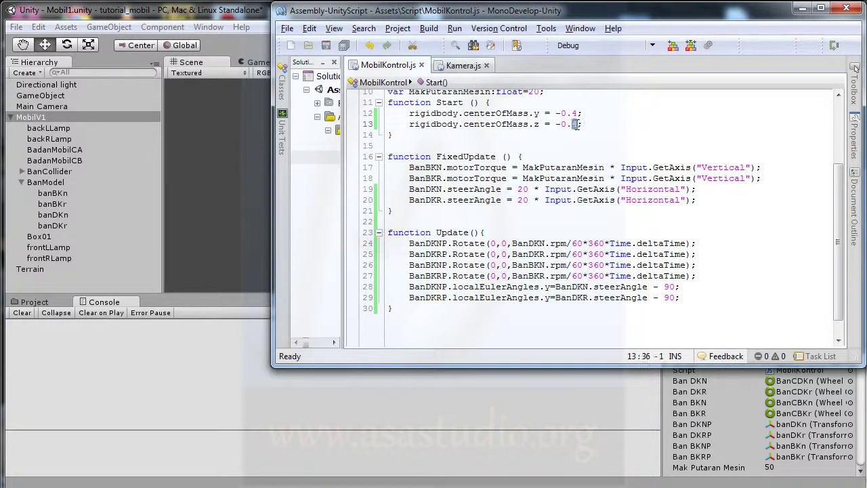
pyautogui.write('8')
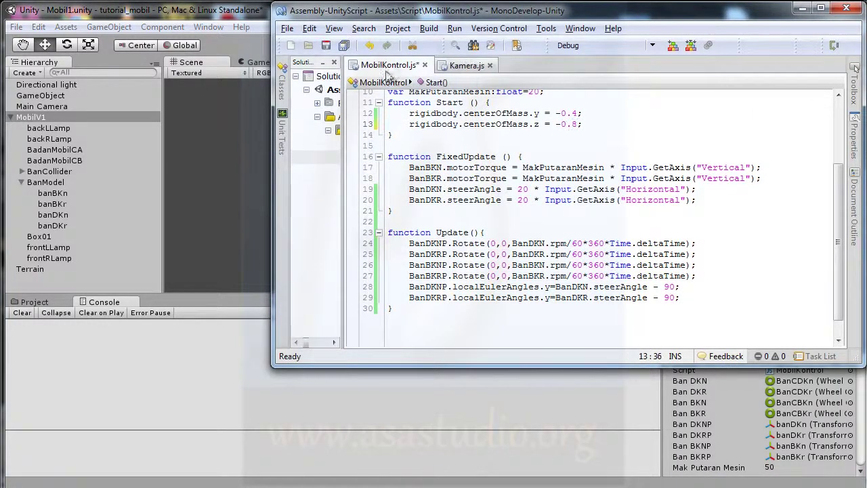
pyautogui.click(343, 46)
# Test-drive the car in Unity, watching it in the Scene view, then stop
pyautogui.click(227, 13)
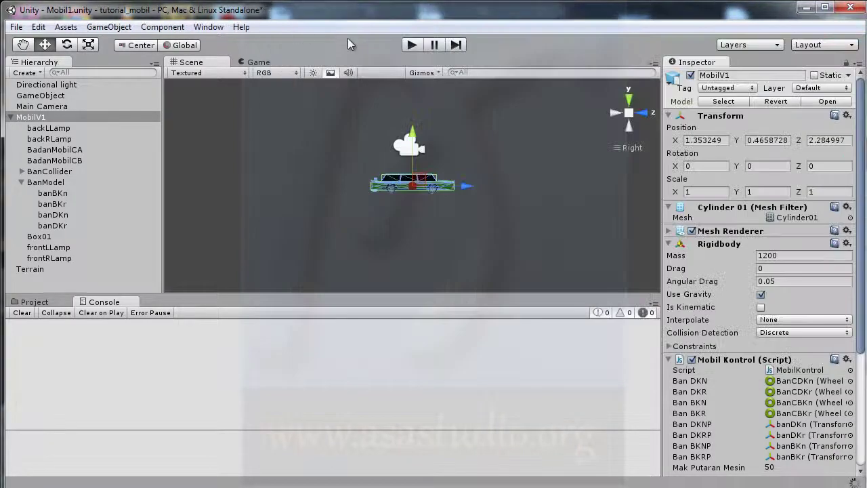
pyautogui.click(411, 45)
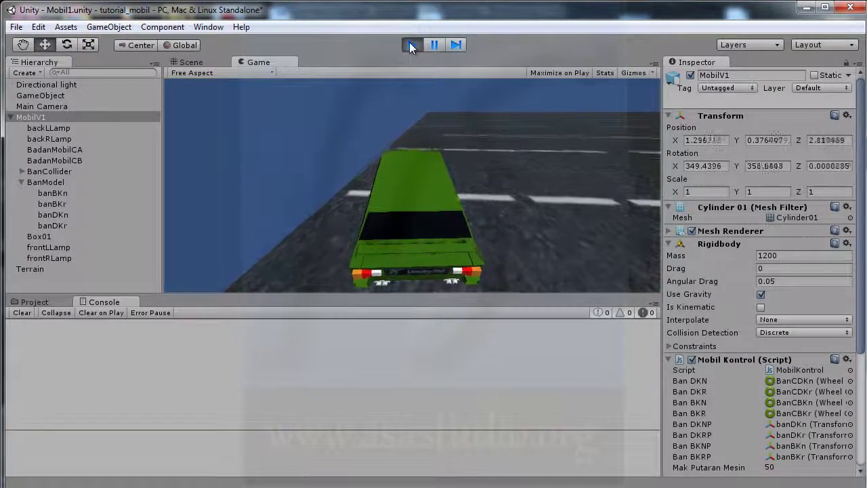
pyautogui.click(188, 62)
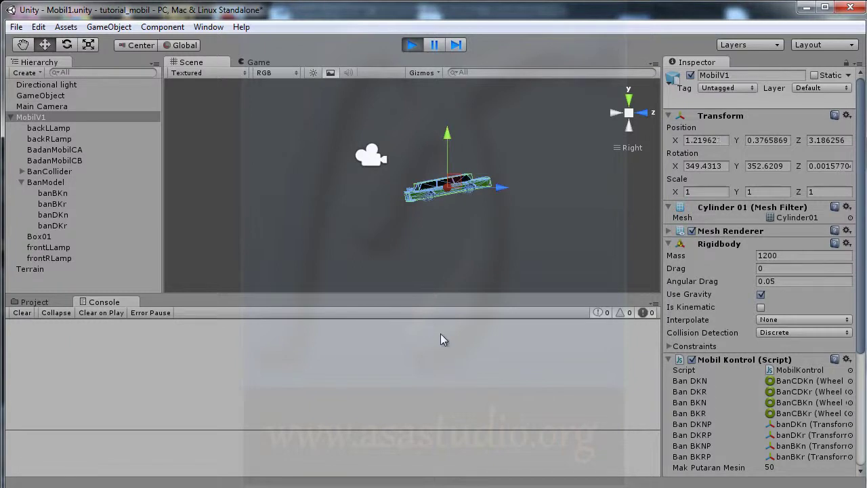
pyautogui.click(411, 44)
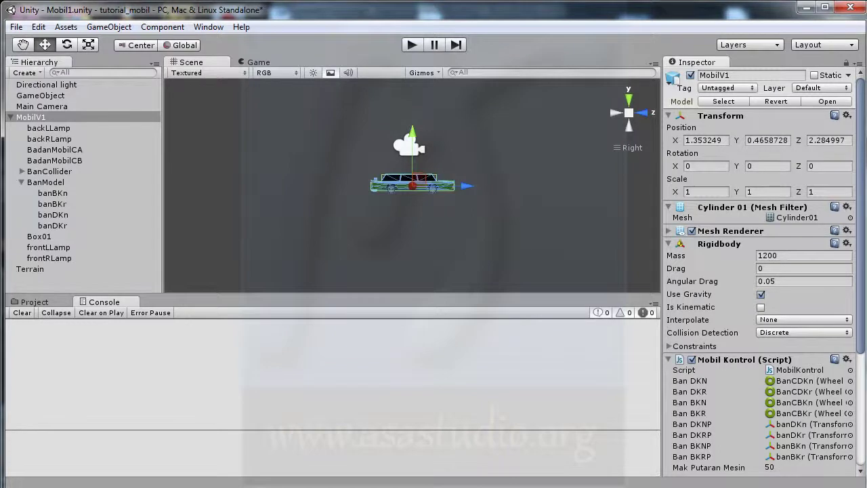
# Remove the minus sign so centerOfMass.z is 0.4, and save the script
pyautogui.hotkey('alt', 'Tab')
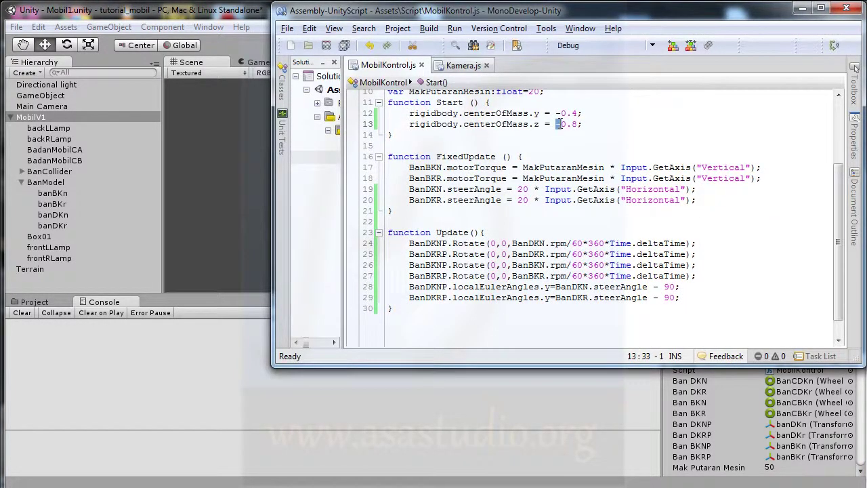
pyautogui.press('BackSpace')
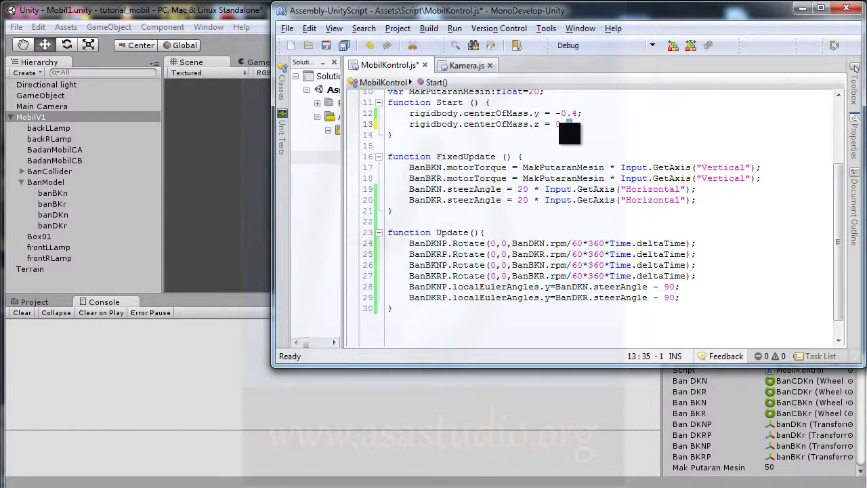
pyautogui.write('4')
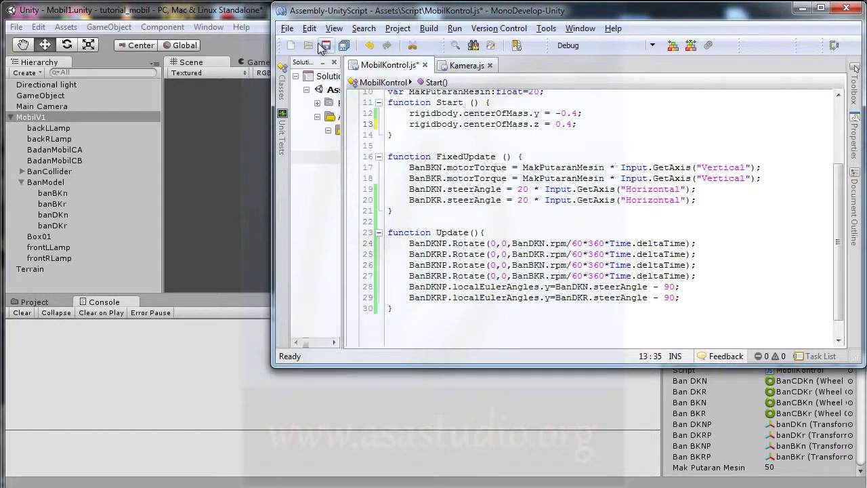
pyautogui.click(329, 46)
# Test-drive the car steering right, watching it in the Scene view, then stop
pyautogui.click(264, 20)
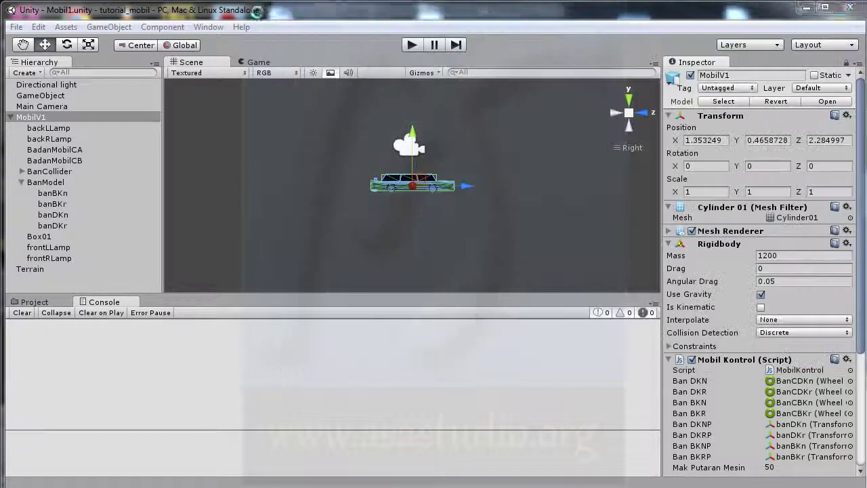
pyautogui.click(411, 46)
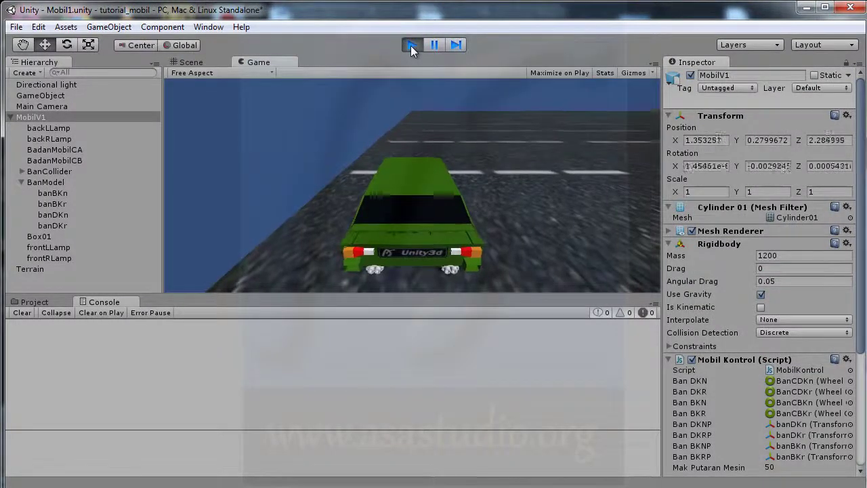
pyautogui.press('Right')
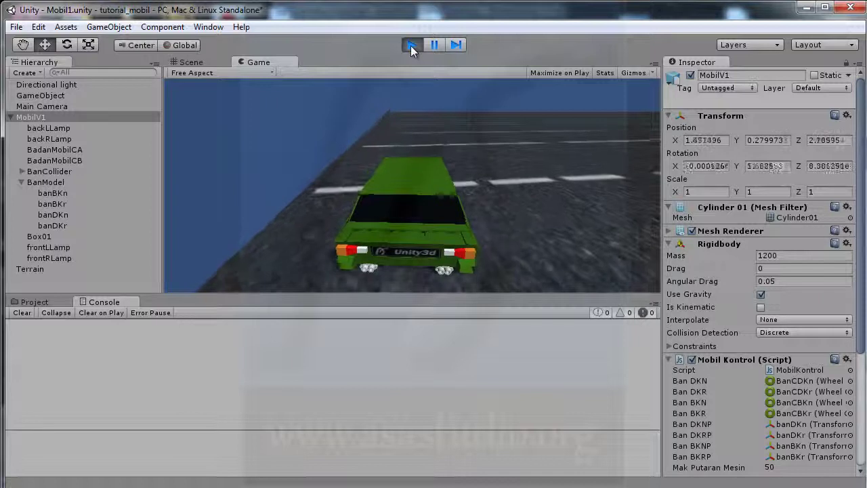
pyautogui.click(189, 62)
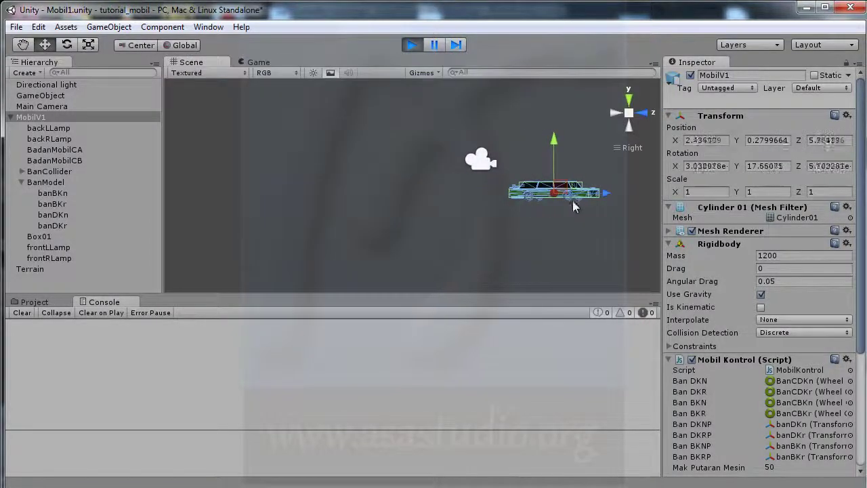
pyautogui.click(412, 45)
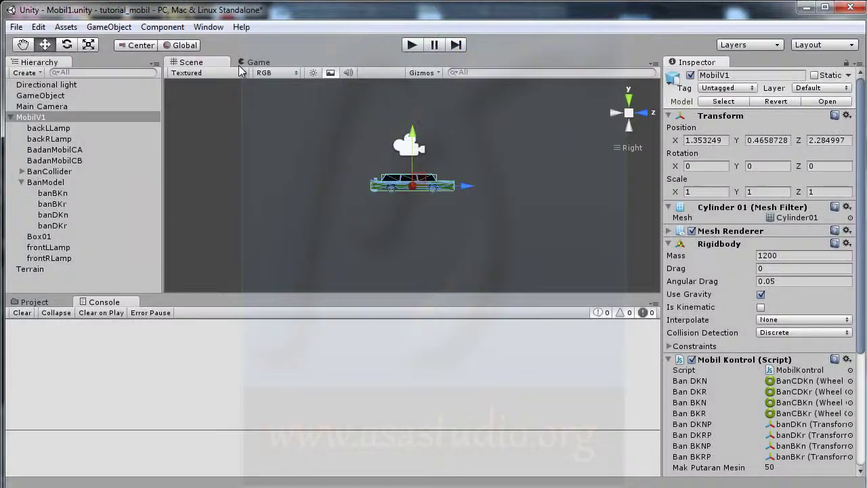
# Run a second test drive, turning right then left, and stop it
pyautogui.click(411, 46)
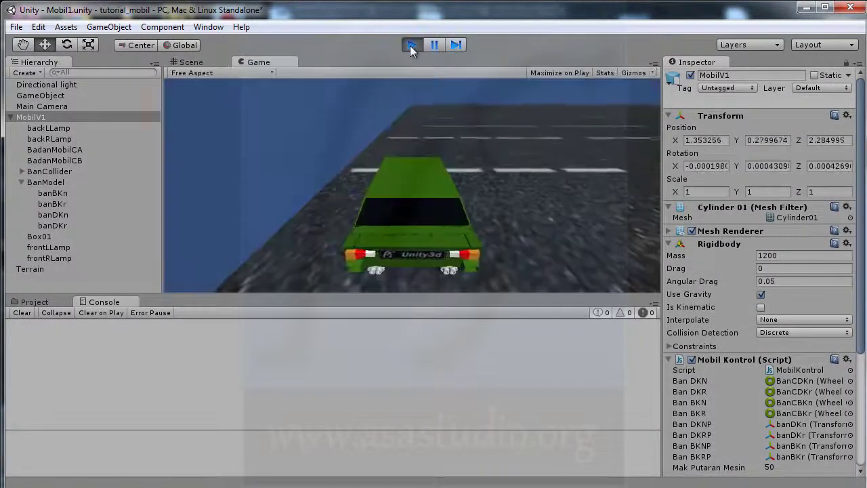
pyautogui.press('Up')
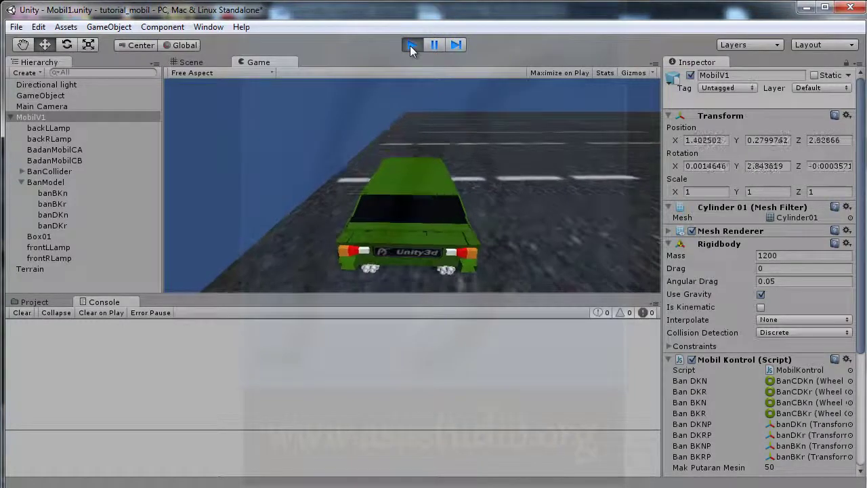
pyautogui.press('Right')
pyautogui.press('Right')
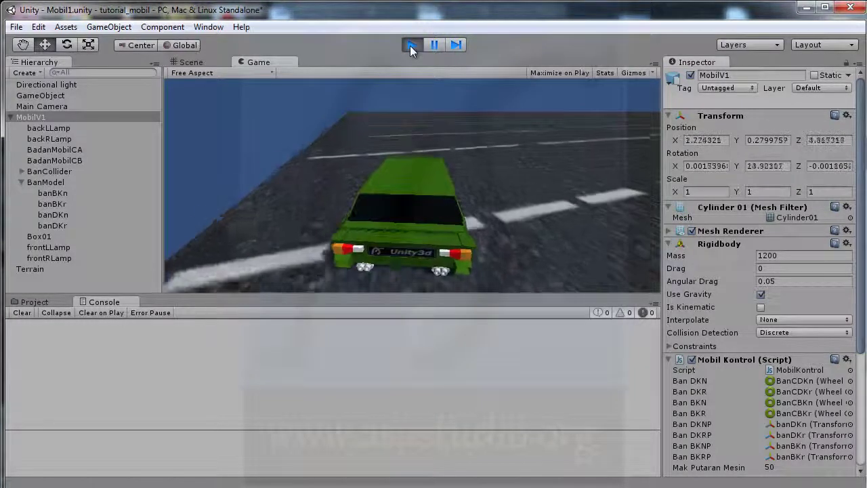
pyautogui.press('Right')
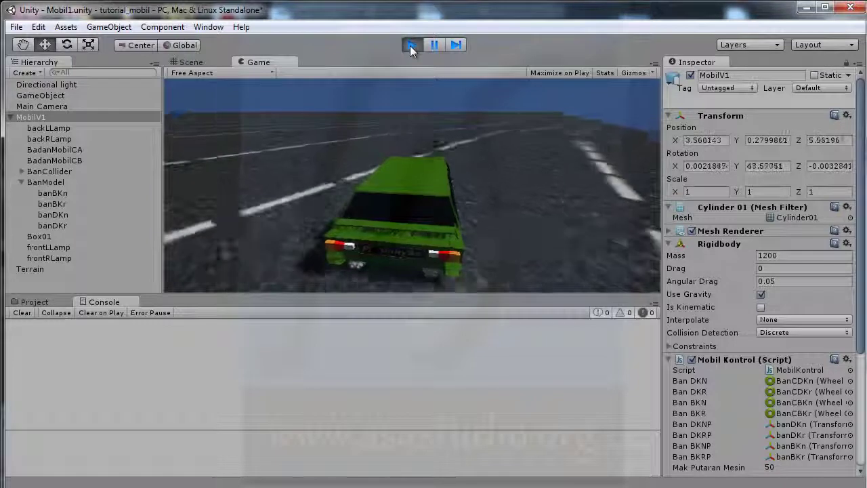
pyautogui.press('Left')
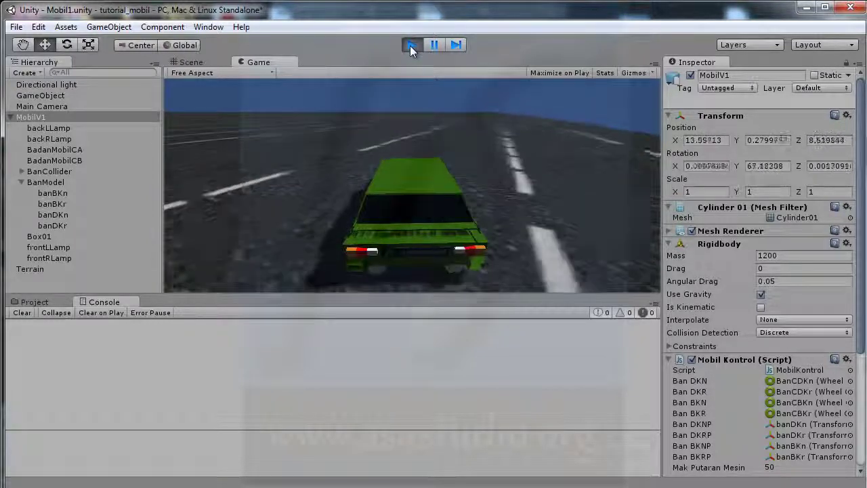
pyautogui.click(411, 51)
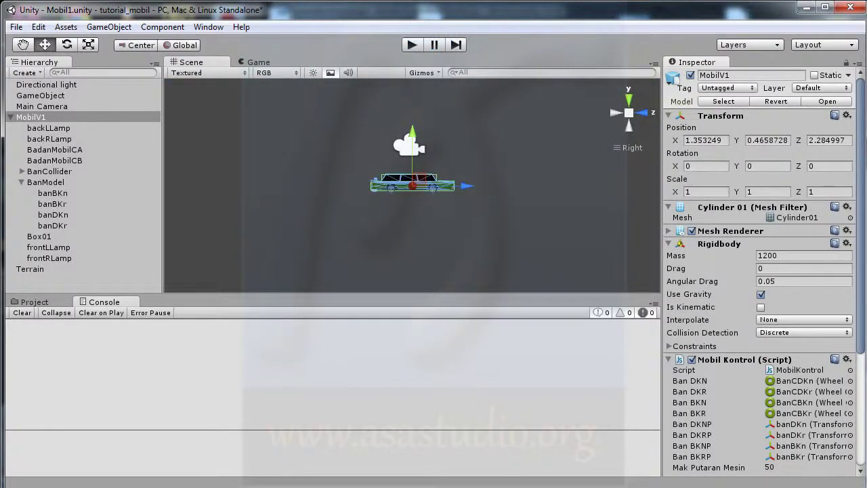
# Change the centerOfMass.z value on line 13 by typing 6, and save the script
pyautogui.hotkey('alt', 'Tab')
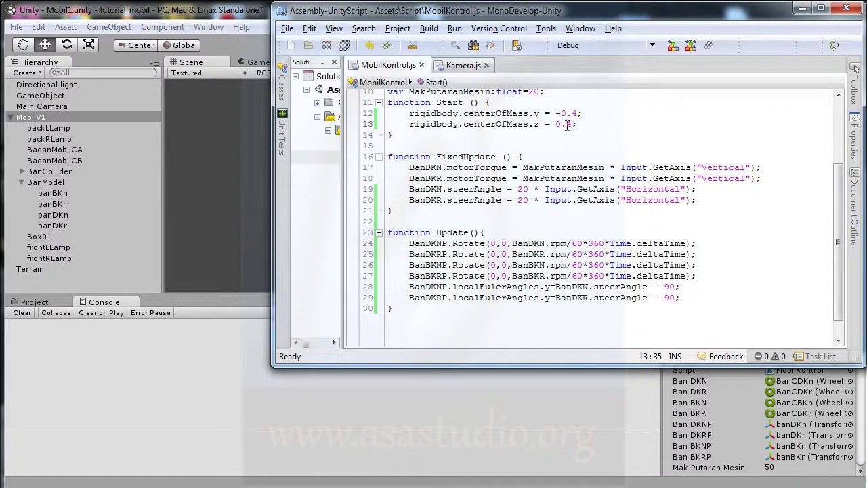
pyautogui.write('6')
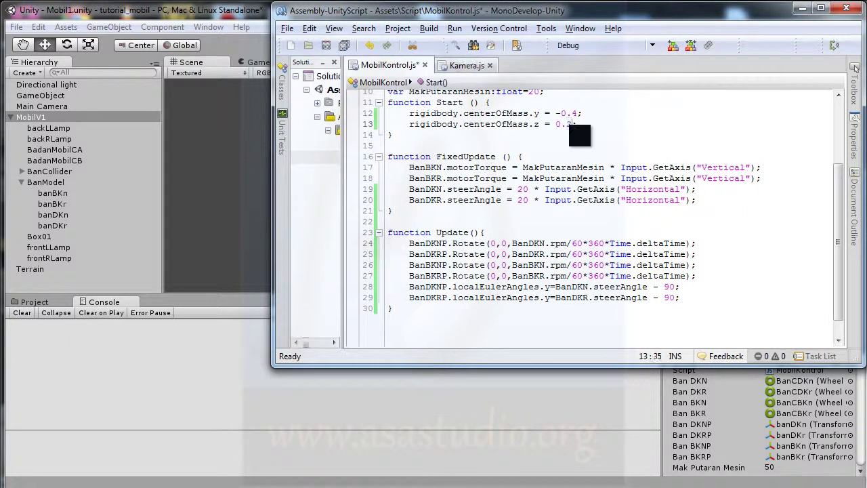
pyautogui.hotkey('ctrl', 's')
# Test-drive the car in Unity with the new value, then stop
pyautogui.click(249, 15)
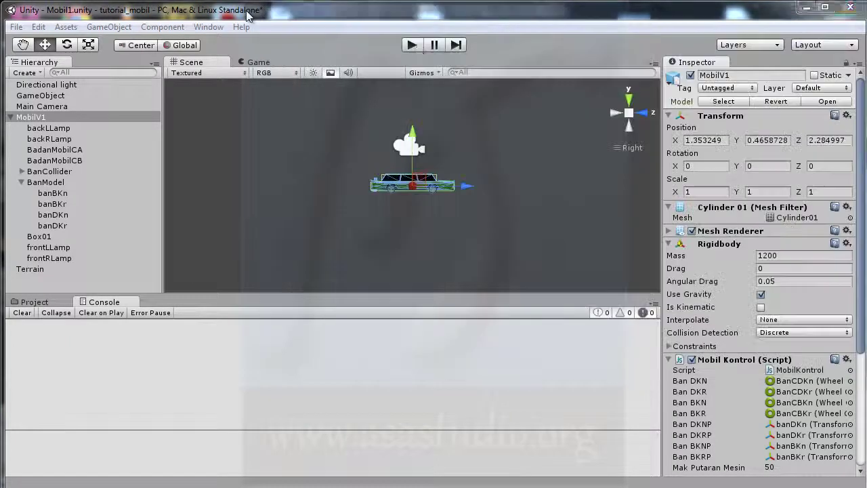
pyautogui.click(413, 46)
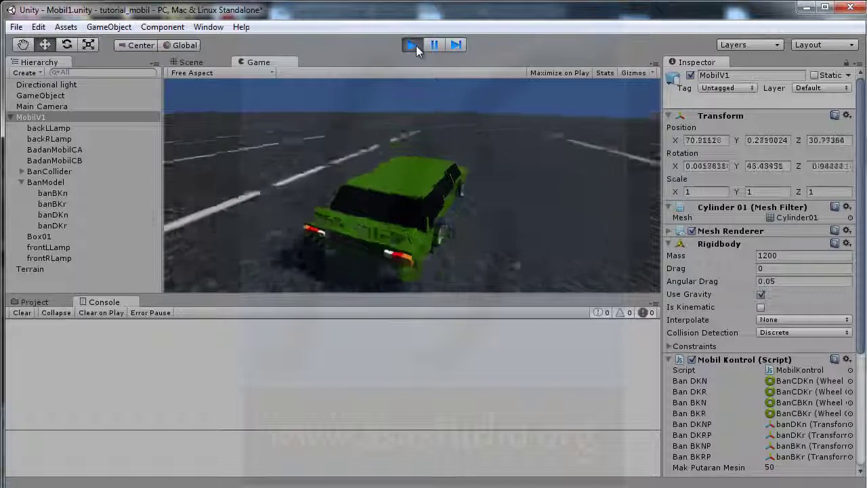
pyautogui.click(415, 48)
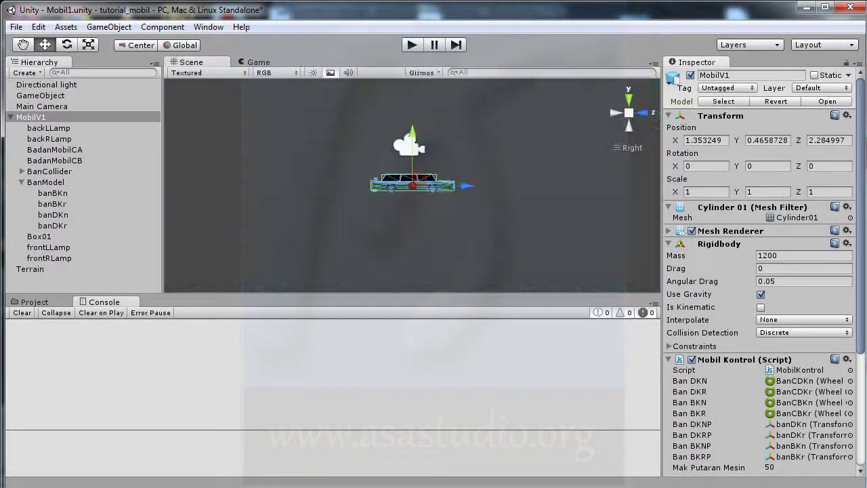
# Set centerOfMass.z on line 13 to 0.1 and save the script
pyautogui.hotkey('alt', 'Tab')
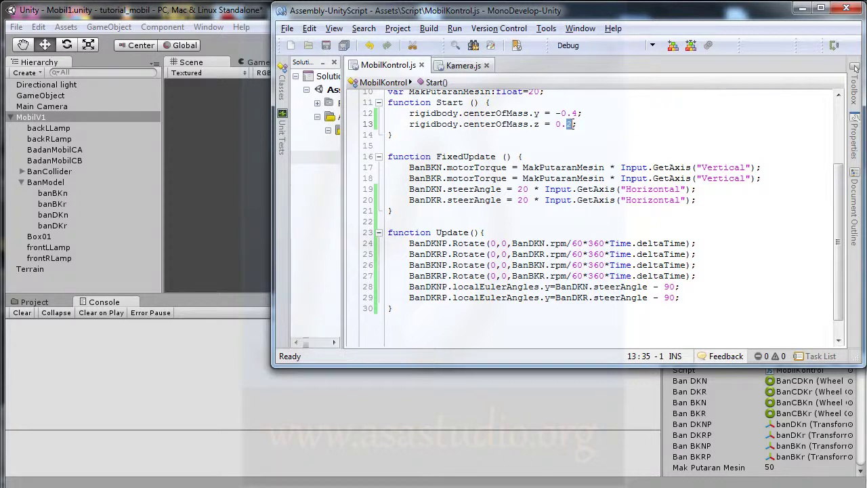
pyautogui.write('1')
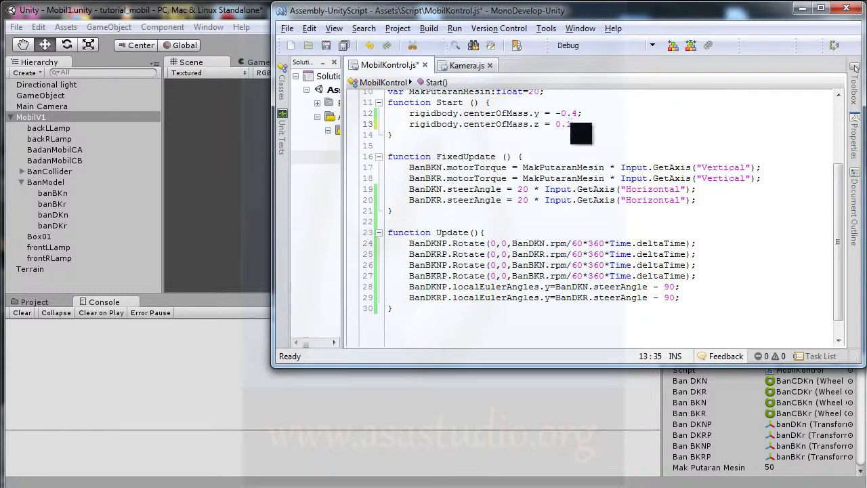
pyautogui.click(344, 46)
# Test-drive the car in Unity, turning right then left, then stop
pyautogui.click(262, 24)
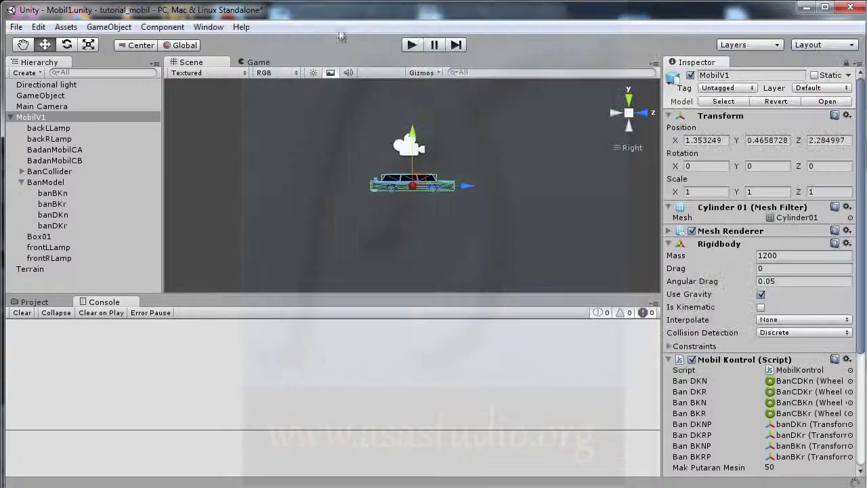
pyautogui.click(415, 45)
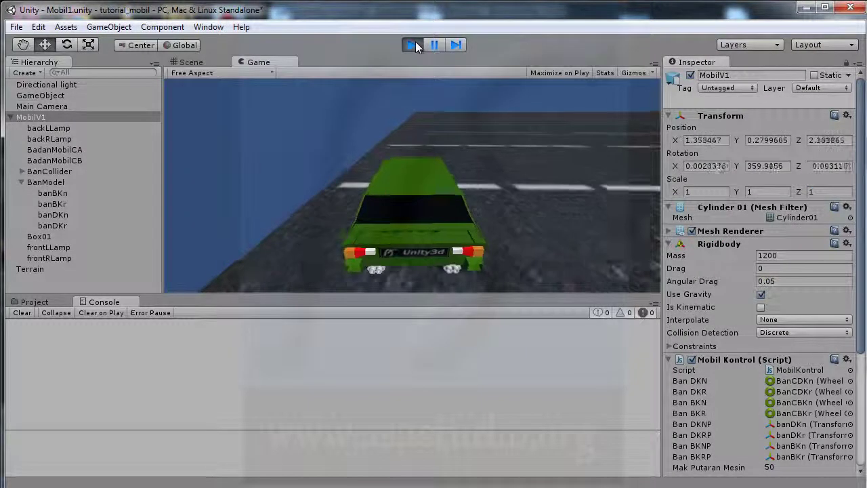
pyautogui.press('Up')
pyautogui.press('Right')
pyautogui.press('Right')
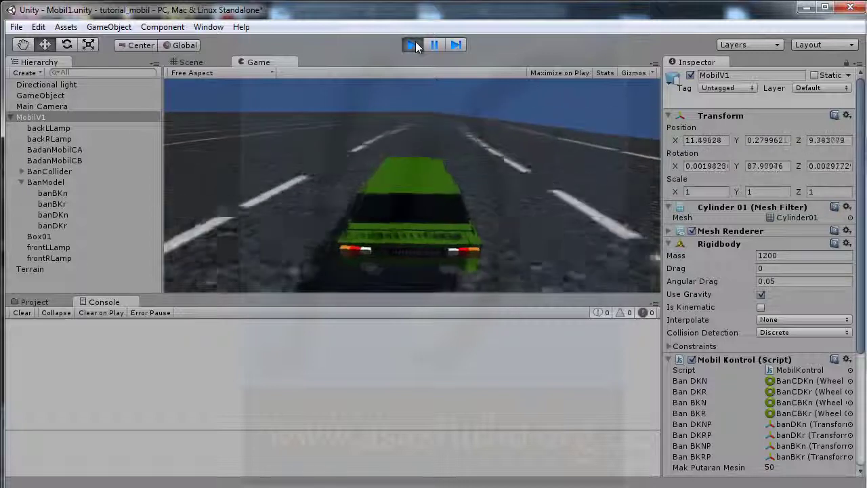
pyautogui.press('Left')
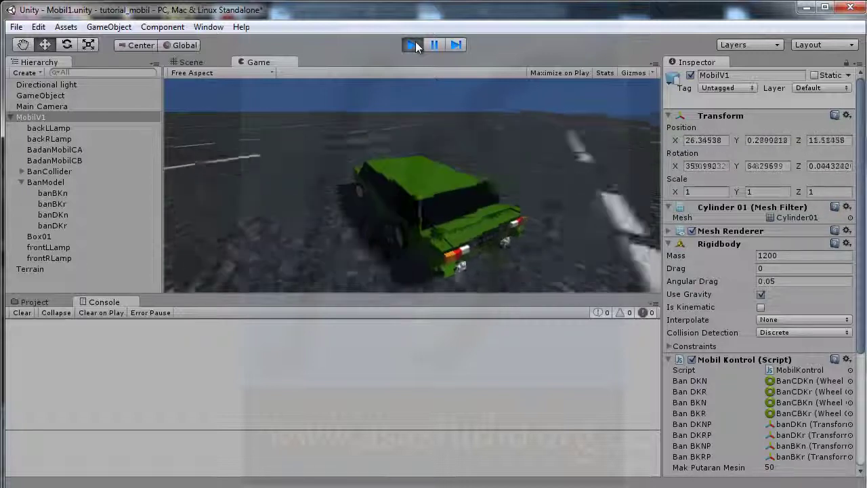
pyautogui.click(415, 46)
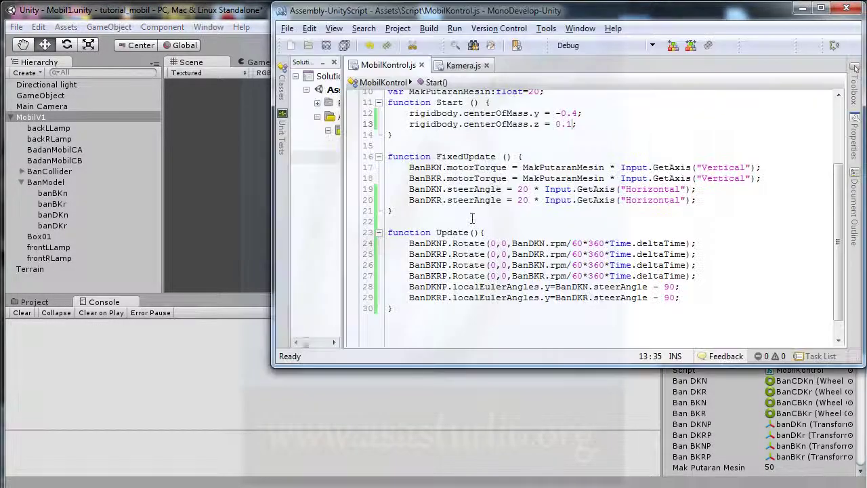
# Replace the 0.1 on line 13 with 0 and save the script
pyautogui.moveTo(555, 124); pyautogui.dragTo(573, 125)
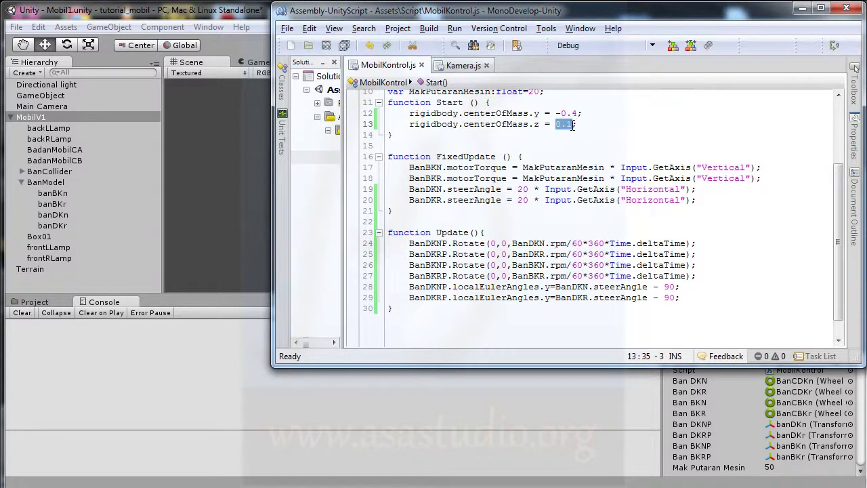
pyautogui.write('0')
pyautogui.click(344, 45)
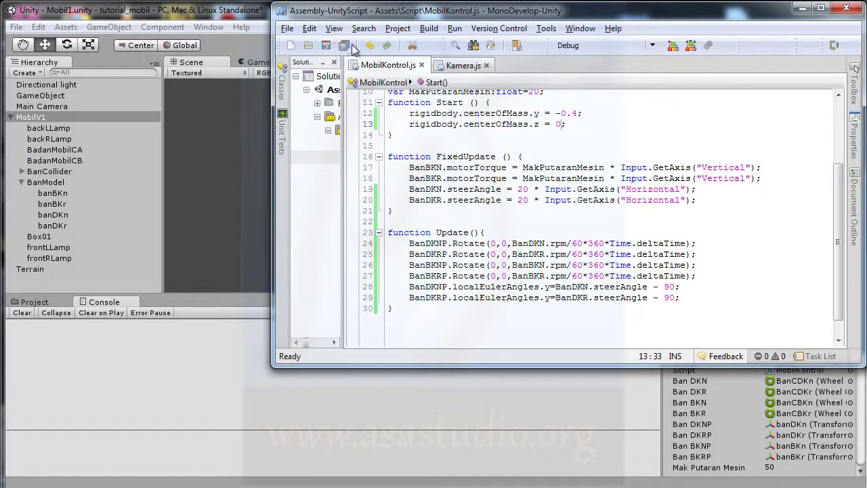
# Test-drive the car in Unity with centerOfMass.z at 0, then stop
pyautogui.click(236, 16)
pyautogui.click(412, 46)
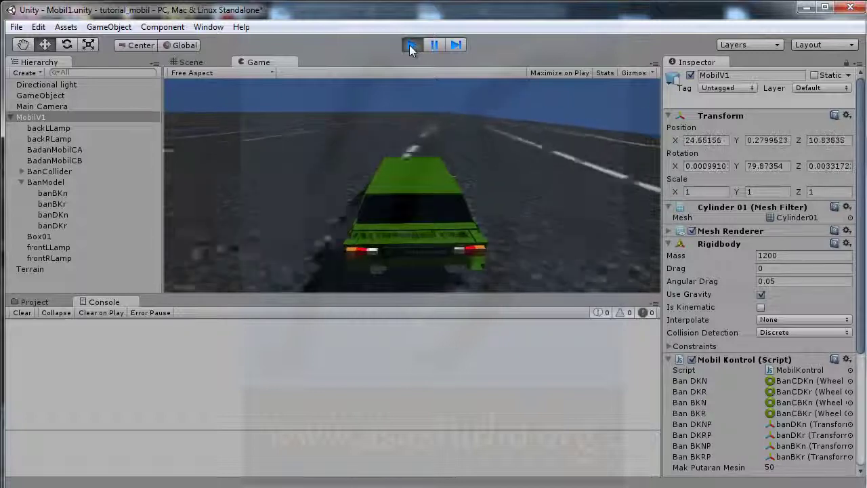
pyautogui.click(420, 46)
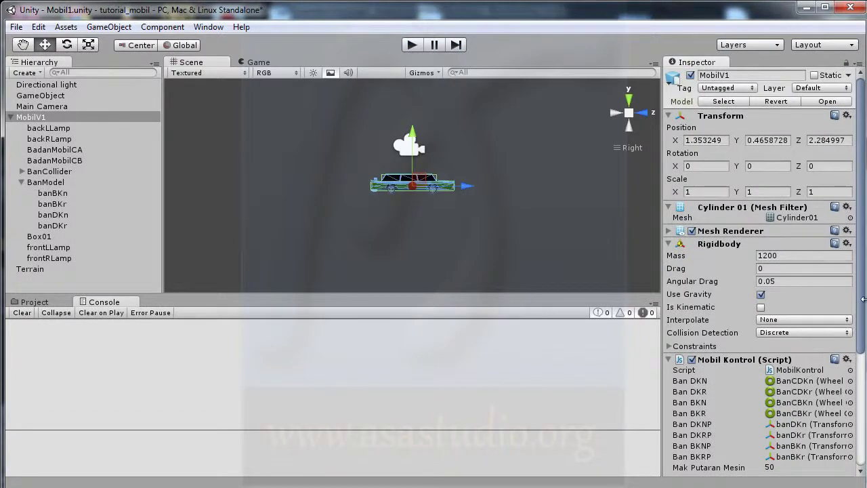
# Set the car's Mak Putaran Mesin to 80 in the Inspector
pyautogui.moveTo(863, 306); pyautogui.dragTo(862, 411)
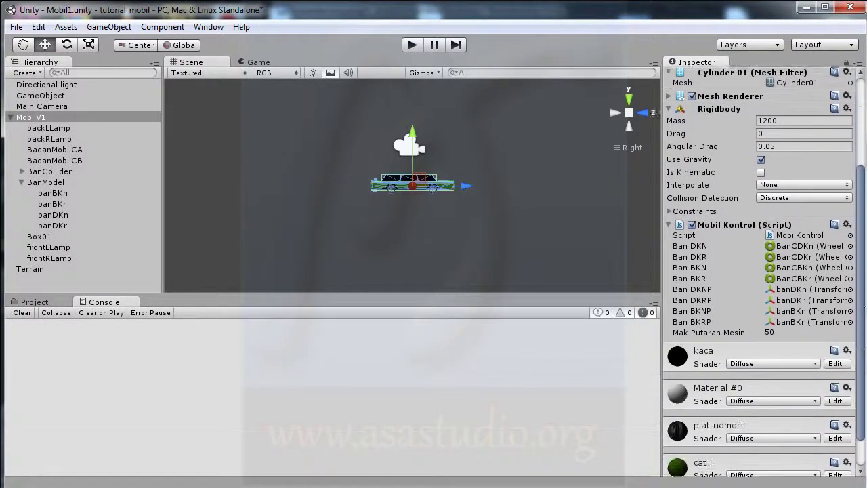
pyautogui.scroll(-2, 850, 389)
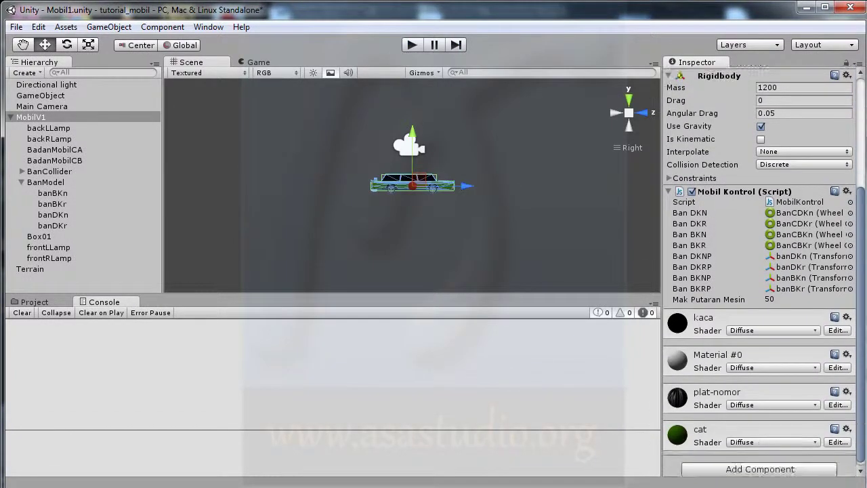
pyautogui.click(770, 299)
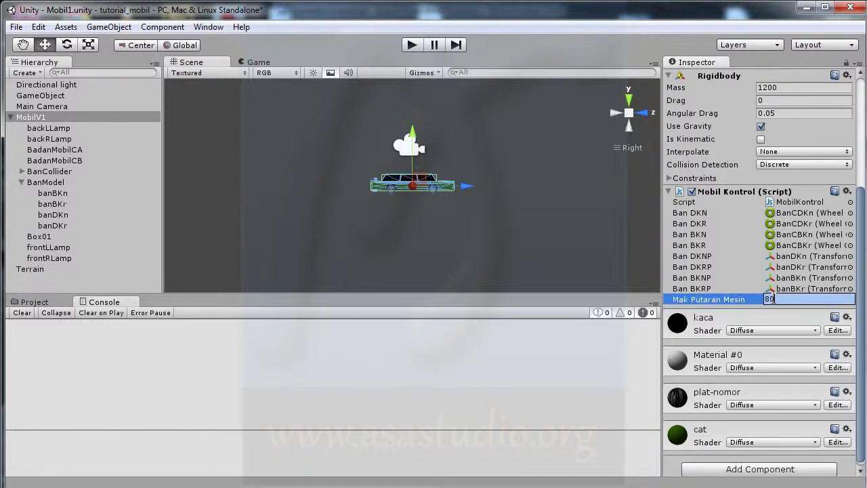
pyautogui.press('Return')
# Test-drive the stronger-engined car, steering right and left, then stop
pyautogui.click(412, 47)
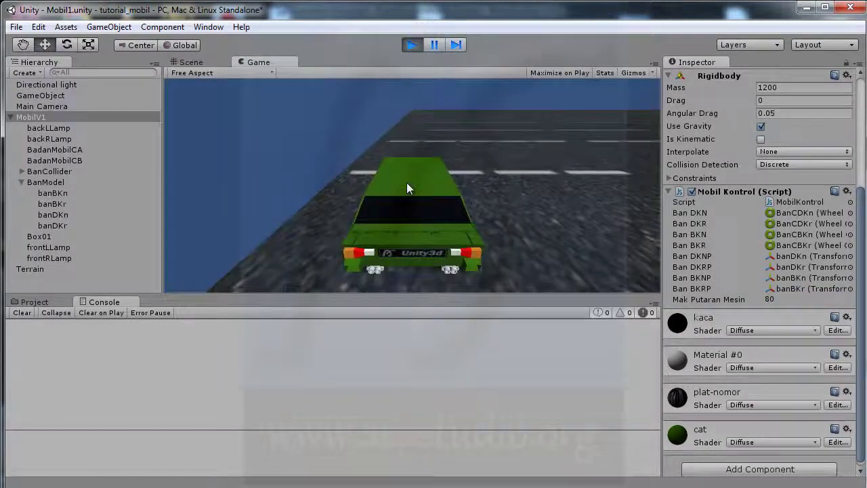
pyautogui.press('Up')
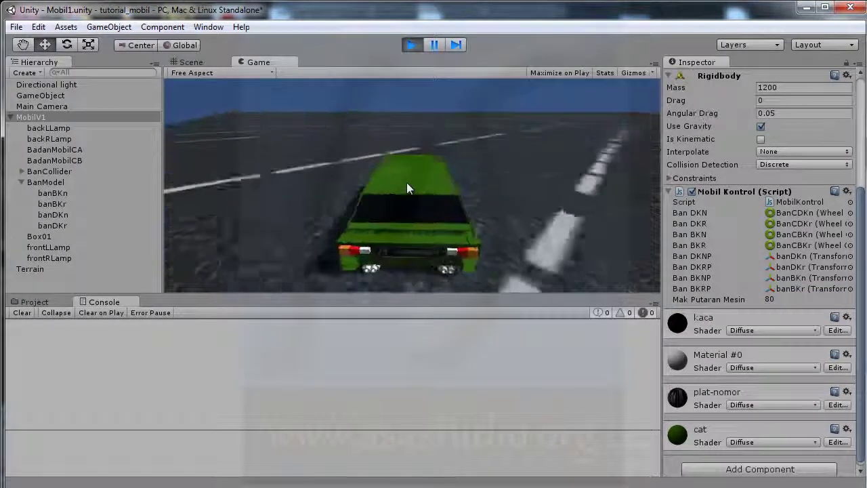
pyautogui.press('Right')
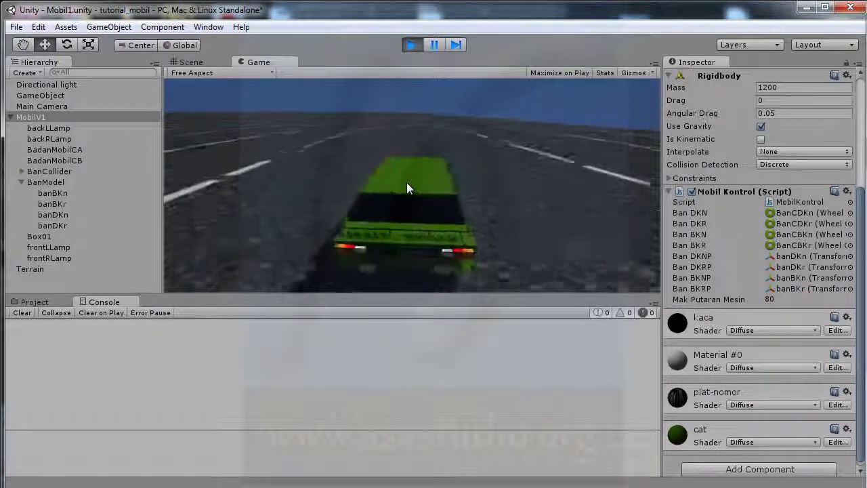
pyautogui.press('Left')
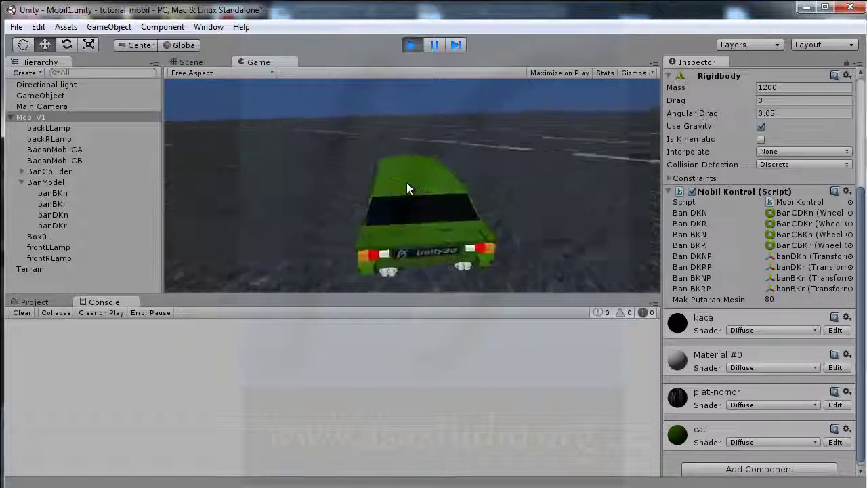
pyautogui.click(411, 45)
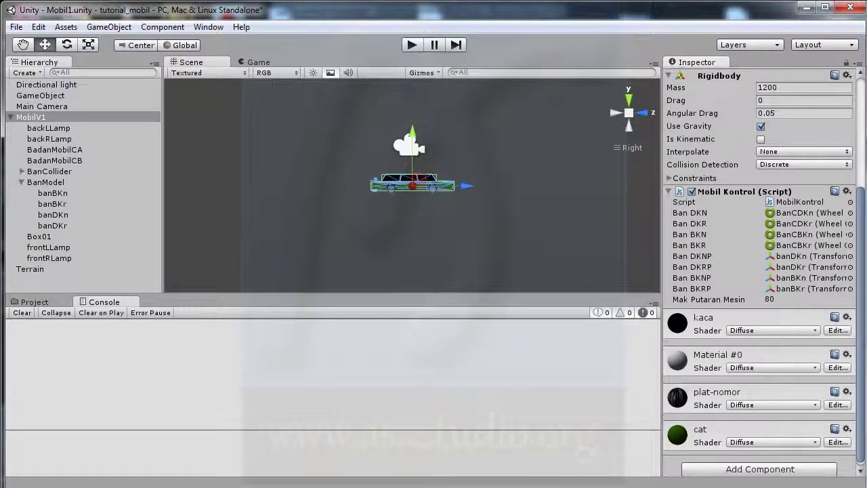
# Change centerOfMass.z on line 13 to 0.5, save the script, and start a test drive in Unity
pyautogui.hotkey('alt', 'Tab')
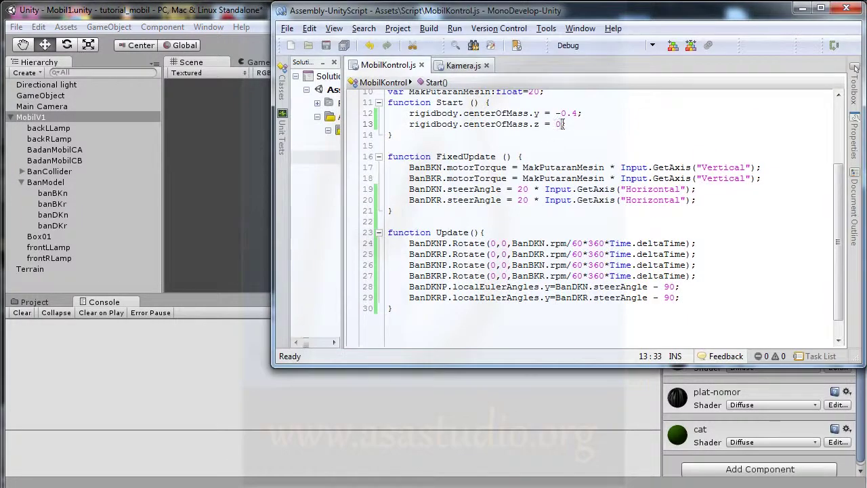
pyautogui.write('.5')
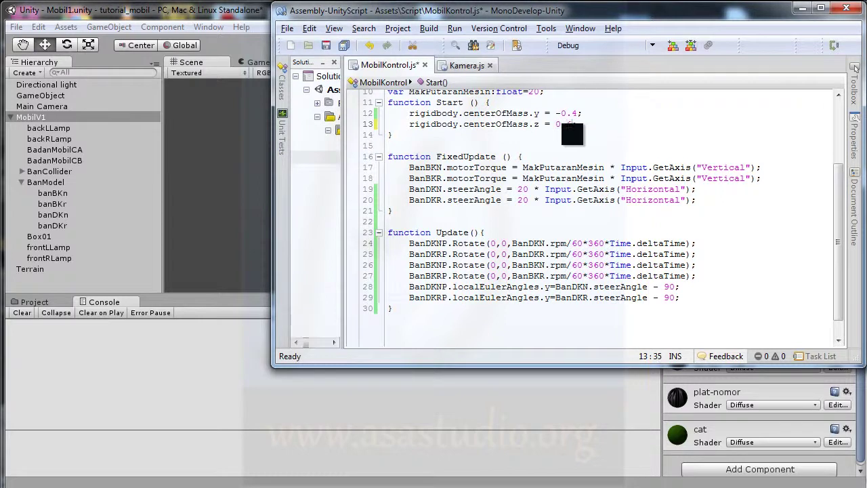
pyautogui.click(342, 43)
pyautogui.click(250, 9)
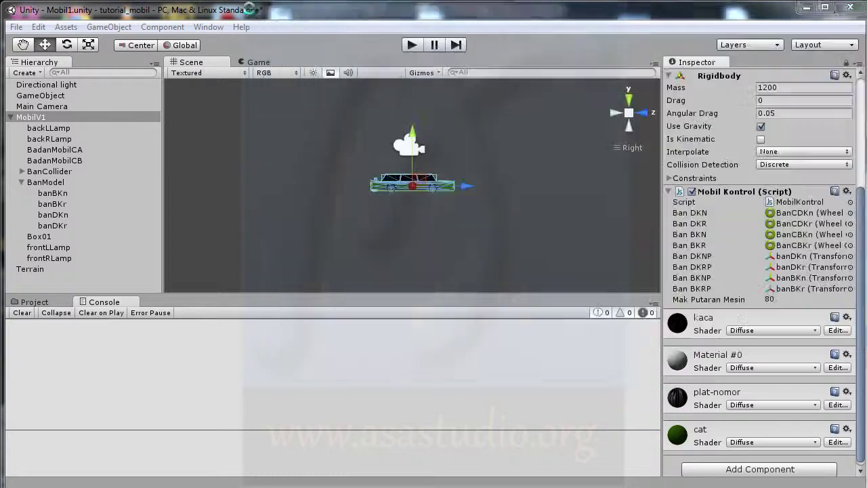
pyautogui.click(411, 44)
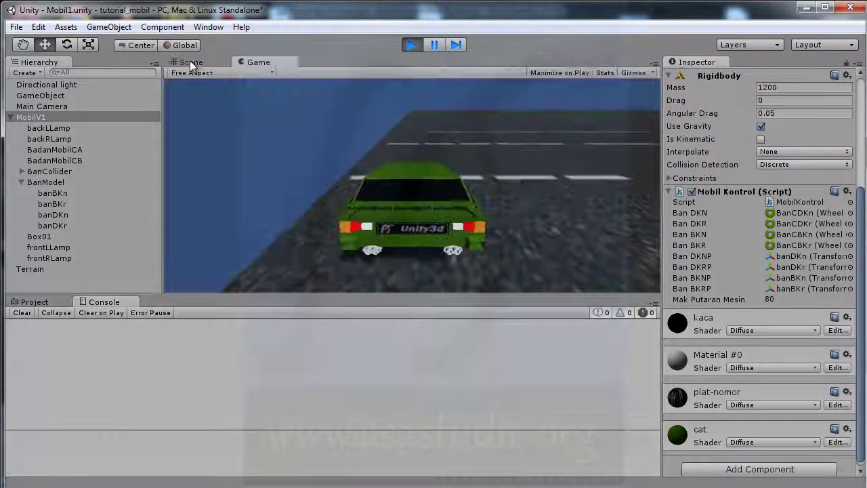
# Watch and stop the 0.5 test drive, re-enter the 5 on line 13, save, then drive again
pyautogui.click(190, 61)
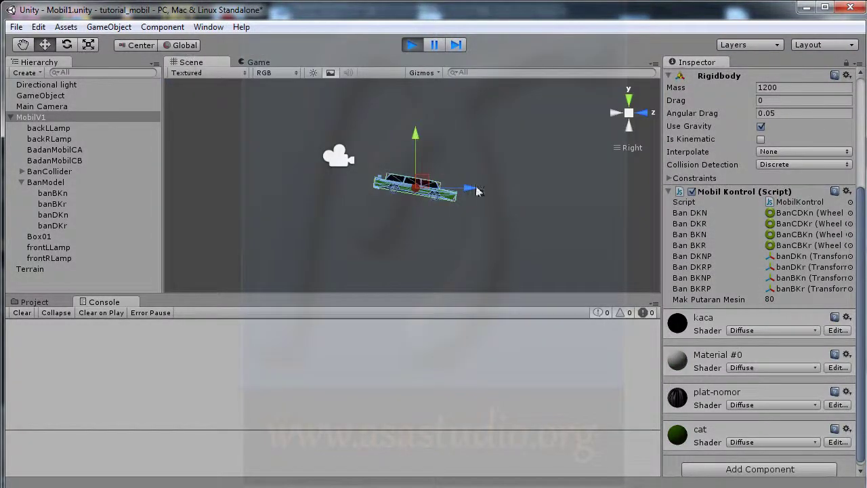
pyautogui.click(411, 44)
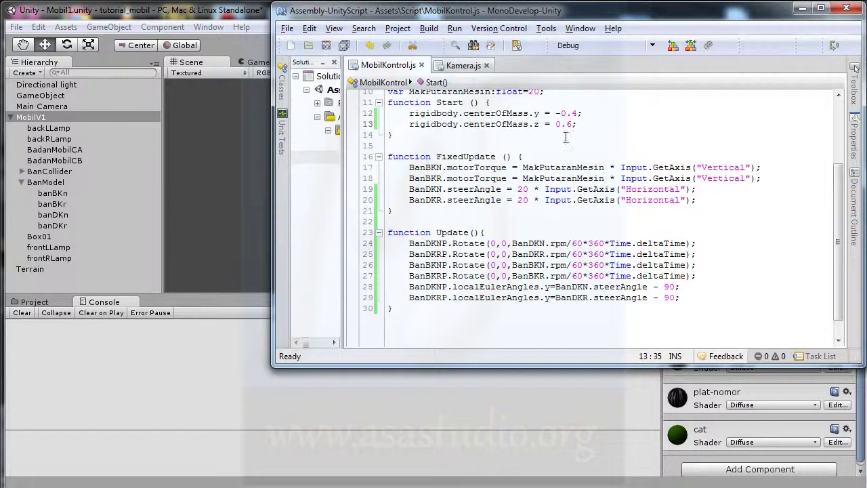
pyautogui.doubleClick(568, 125)
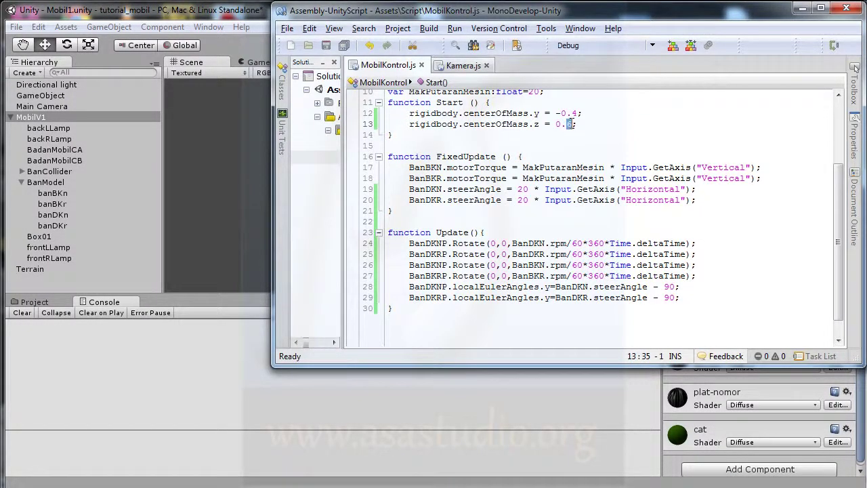
pyautogui.write('5')
pyautogui.click(344, 45)
pyautogui.click(252, 19)
pyautogui.click(411, 45)
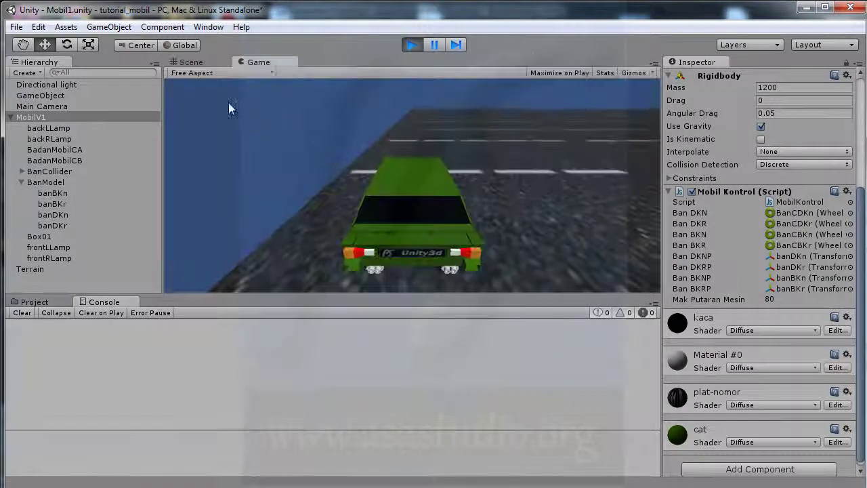
# Check the running car in the Scene and Game views, then stop the test drive
pyautogui.click(197, 62)
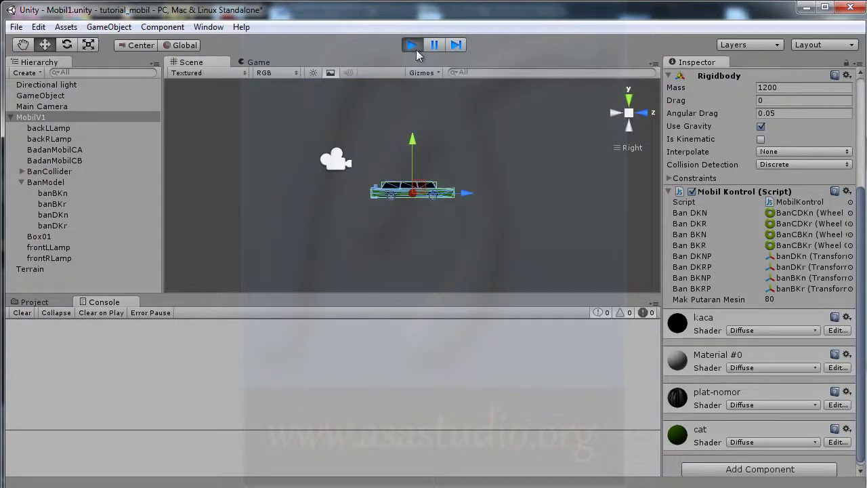
pyautogui.click(260, 63)
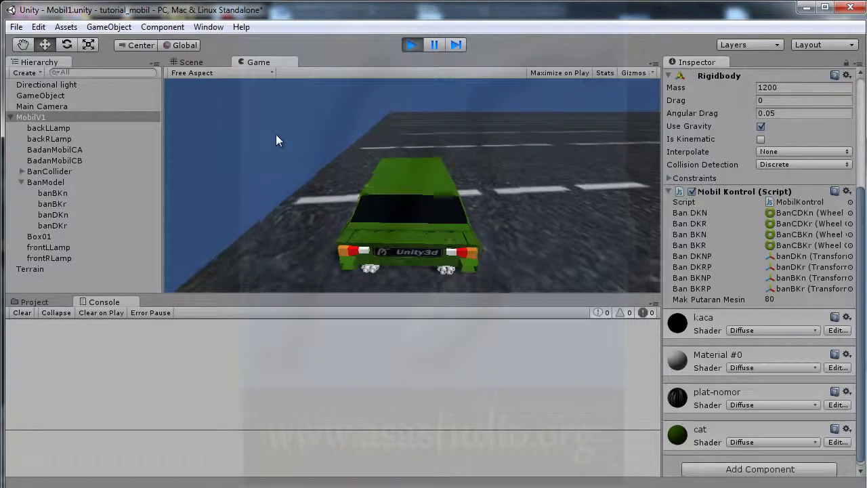
pyautogui.click(412, 45)
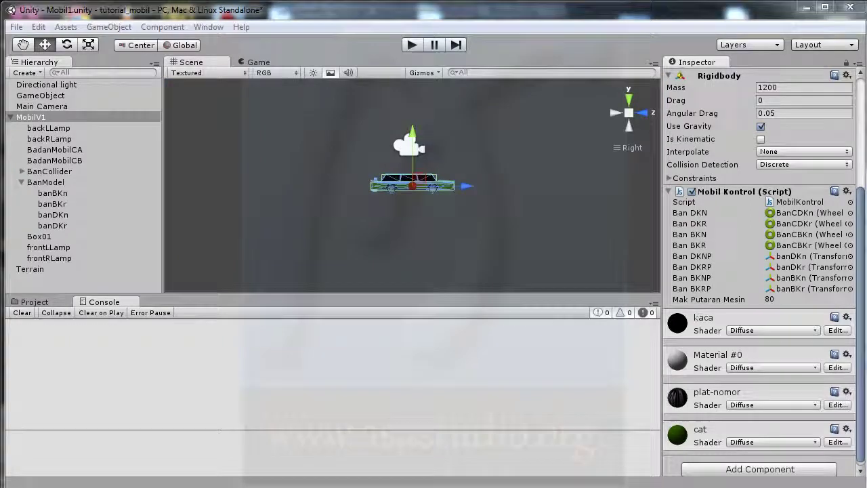
# Delete the centerOfMass.z line from MobilKontrol.js and save the script
pyautogui.hotkey('alt', 'Tab')
pyautogui.moveTo(577, 125); pyautogui.dragTo(596, 118)
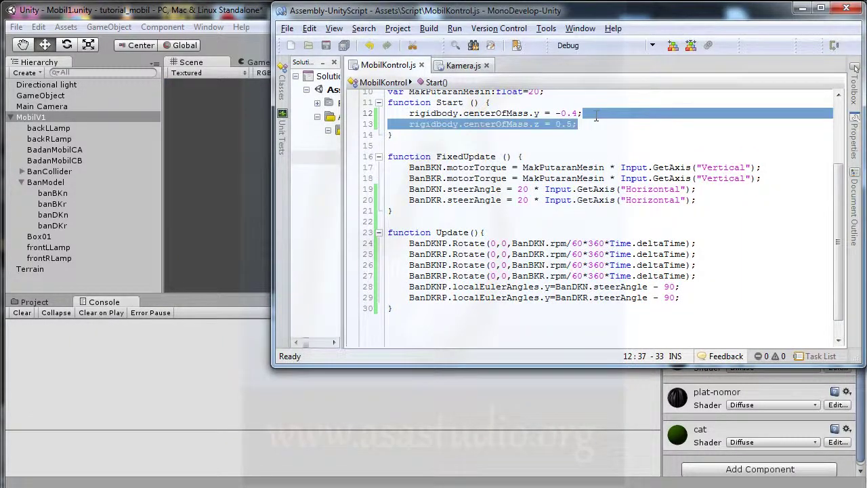
pyautogui.press('Delete')
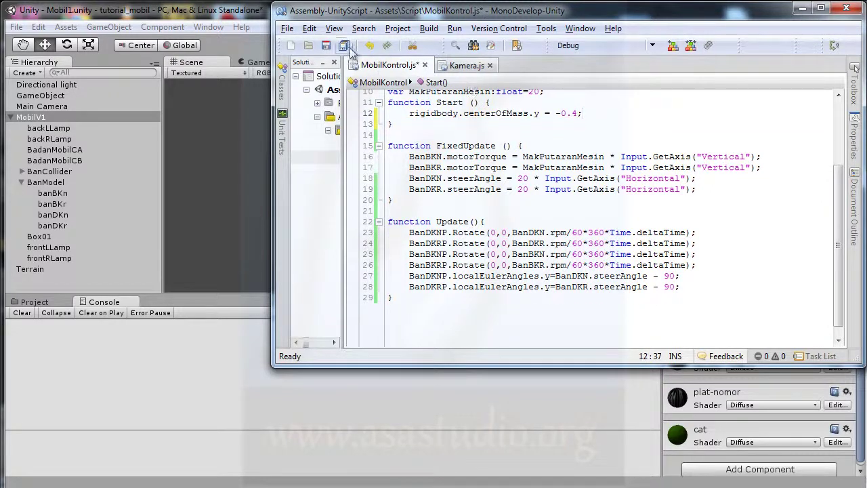
pyautogui.click(344, 47)
pyautogui.click(248, 16)
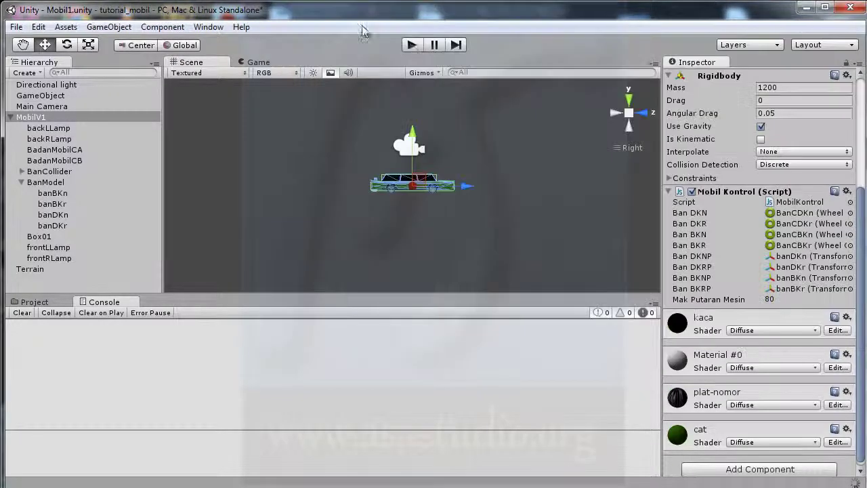
# Test-drive the car without the z line, then bring MobilKontrol.js back into view in MonoDevelop
pyautogui.click(412, 45)
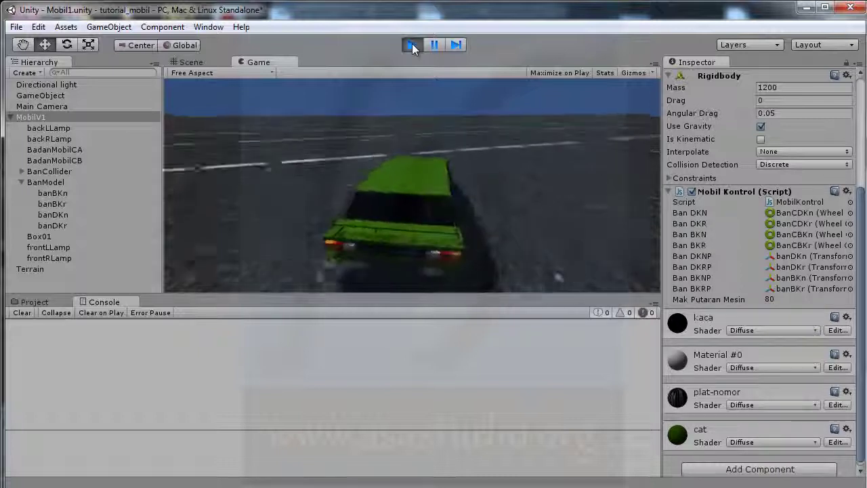
pyautogui.click(412, 45)
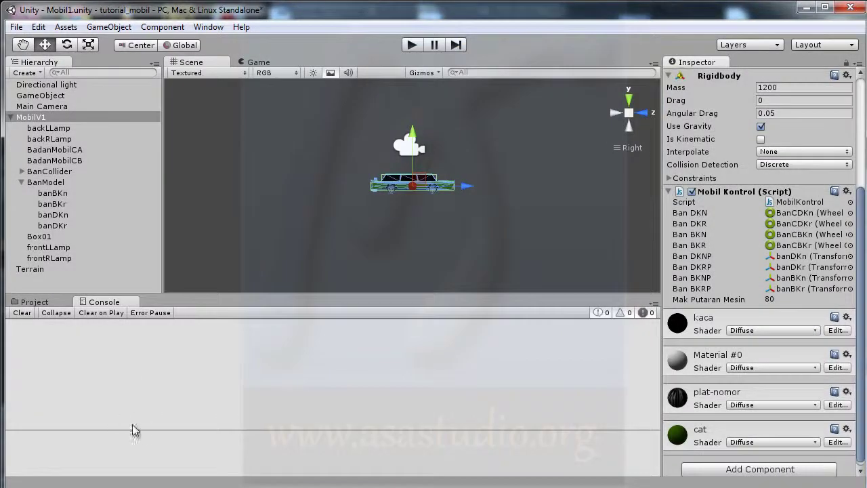
pyautogui.moveTo(689, 482)
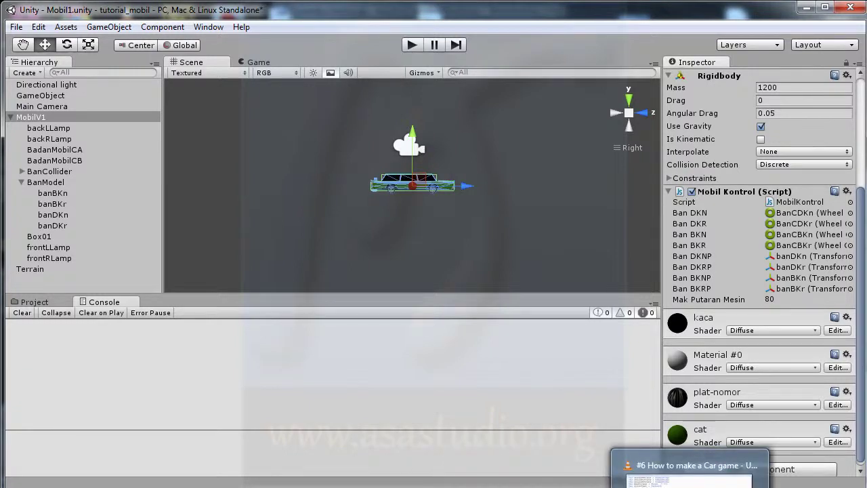
pyautogui.click(689, 477)
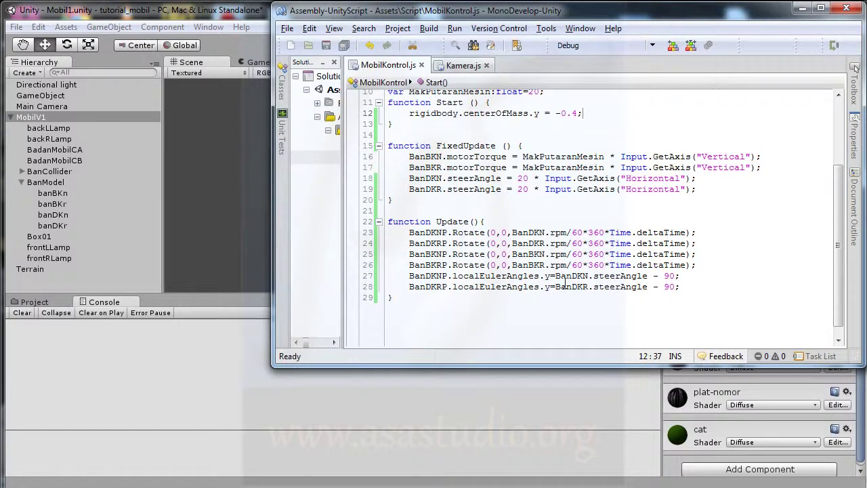
# Rewrite lines 27–28 as y = (BanDKx.steerAngle * 0.4) - 90 and save the script
pyautogui.click(678, 280)
pyautogui.write(')')
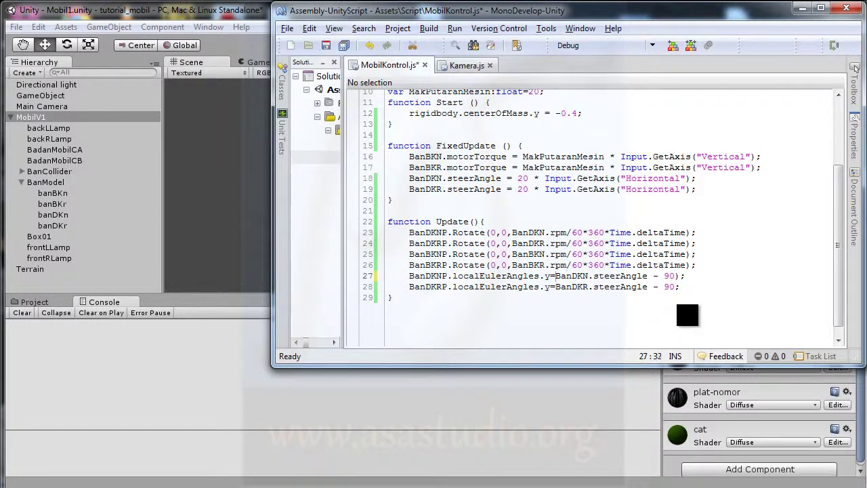
pyautogui.write('(')
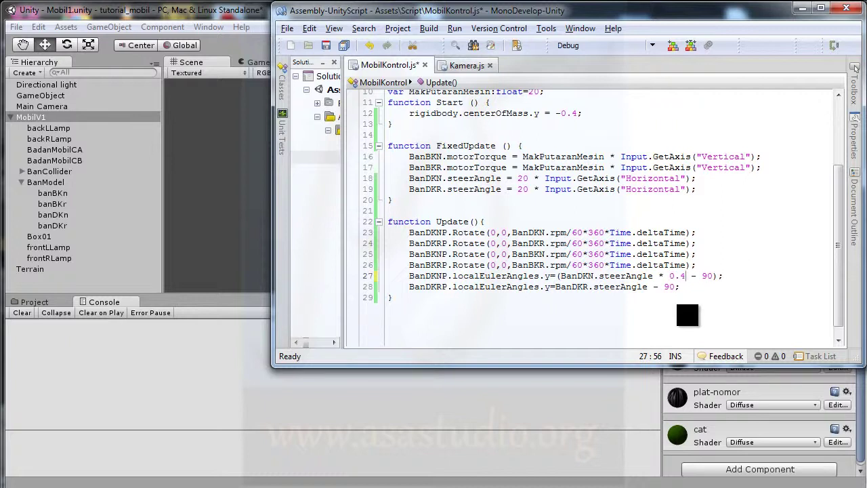
pyautogui.write(')')
pyautogui.click(697, 276)
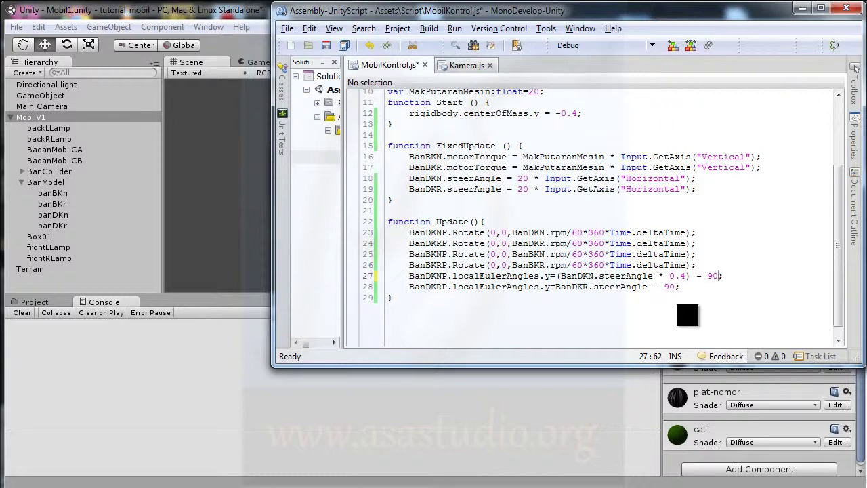
pyautogui.click(675, 286)
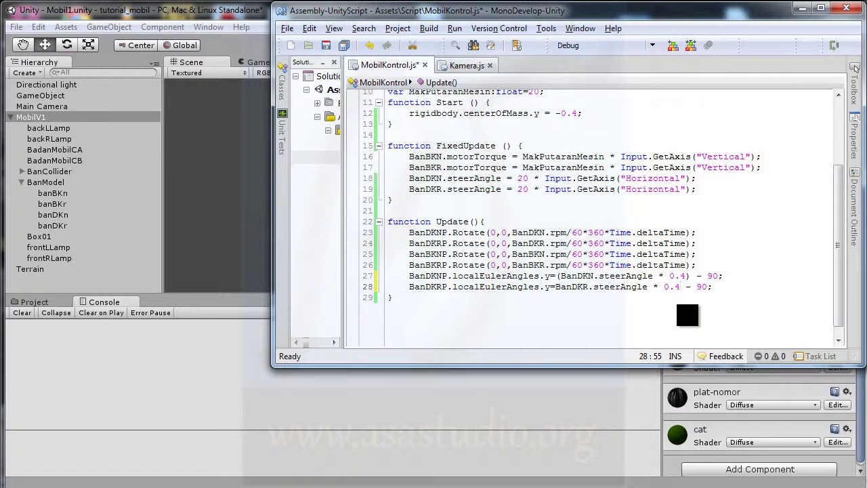
pyautogui.press('Left')
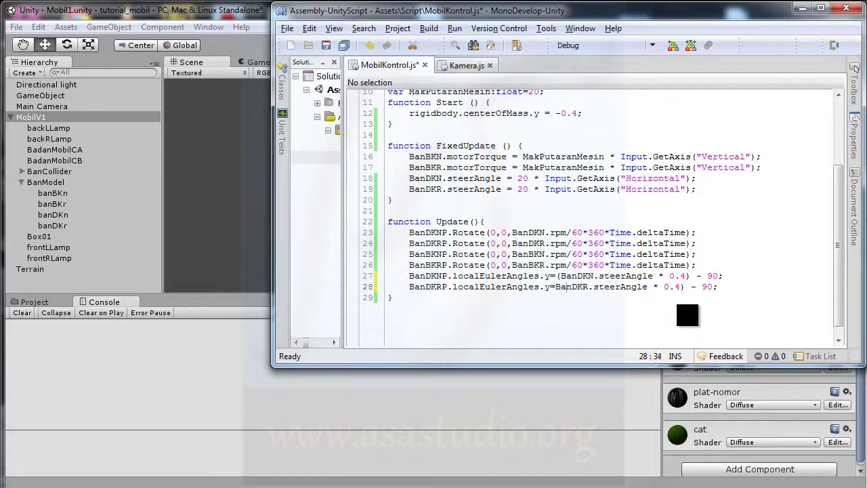
pyautogui.write('(')
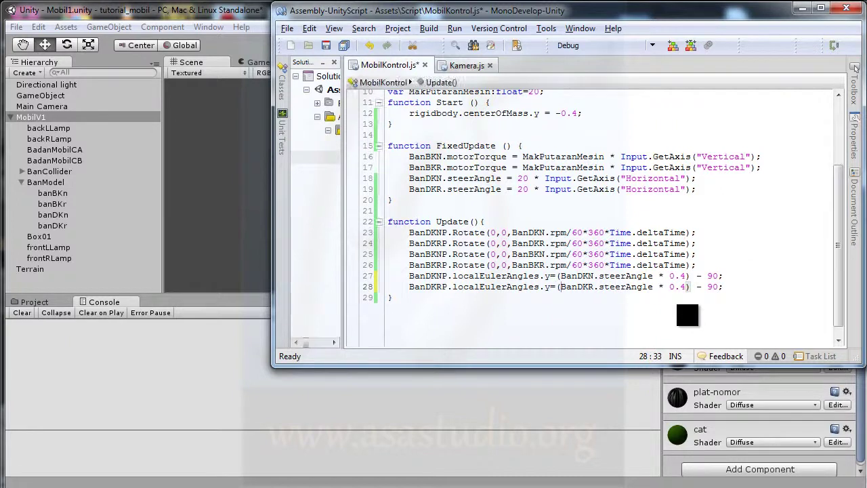
pyautogui.click(351, 49)
pyautogui.click(248, 15)
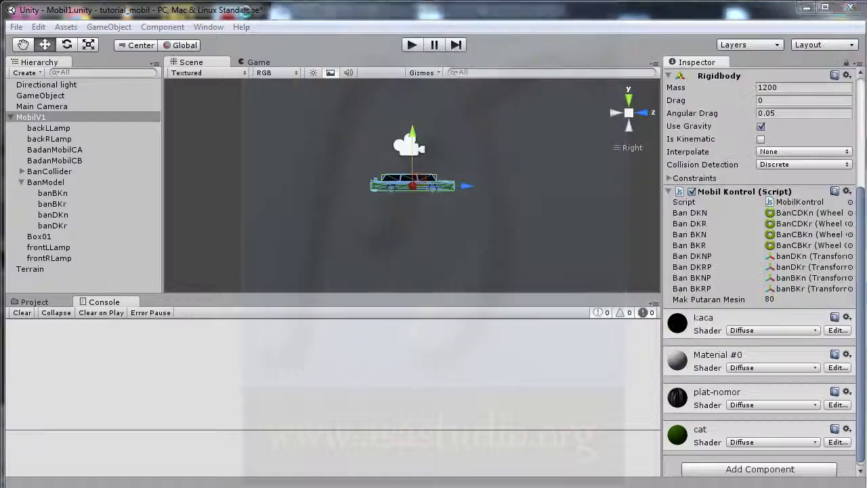
# Test-drive the car in play mode, steering left and right with the arrow keys, then stop
pyautogui.click(408, 52)
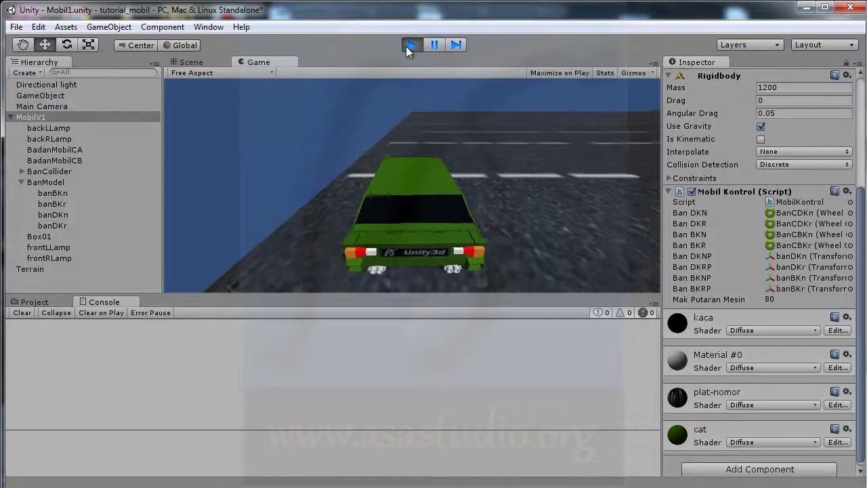
pyautogui.press('Up')
pyautogui.press('Right')
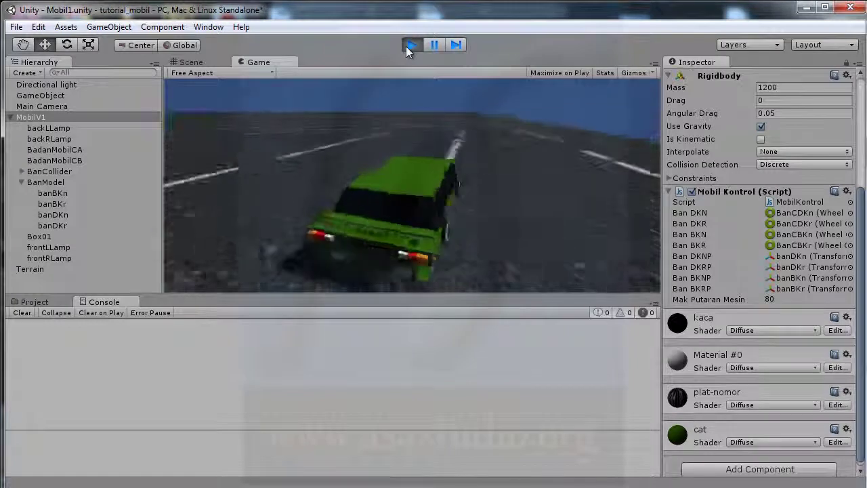
pyautogui.press('Left')
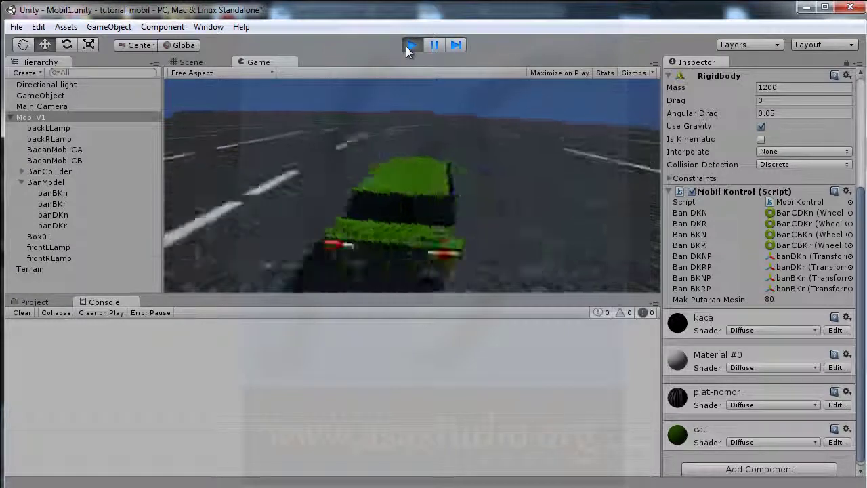
pyautogui.press('Left')
pyautogui.press('Right')
pyautogui.press('Left')
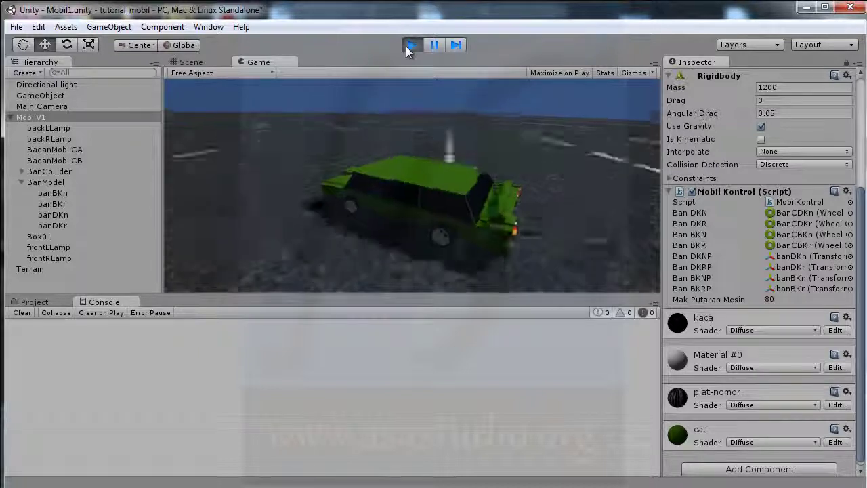
pyautogui.press('Right')
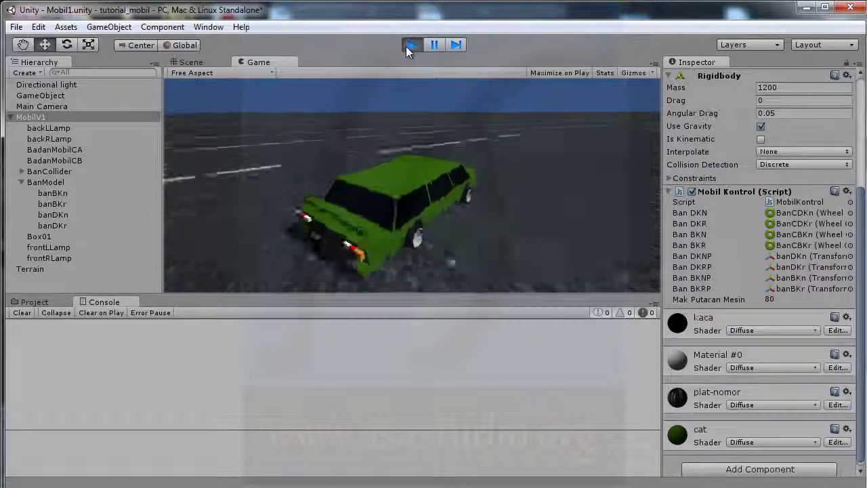
pyautogui.press('Left')
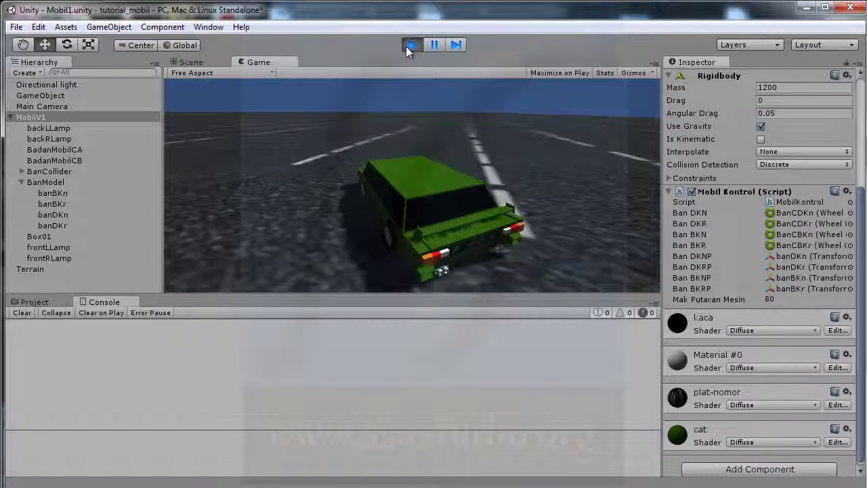
pyautogui.press('Left')
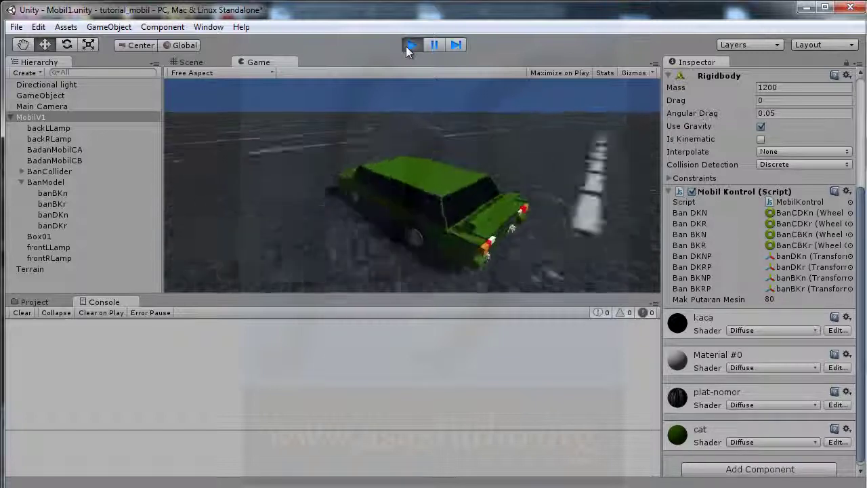
pyautogui.press('Left')
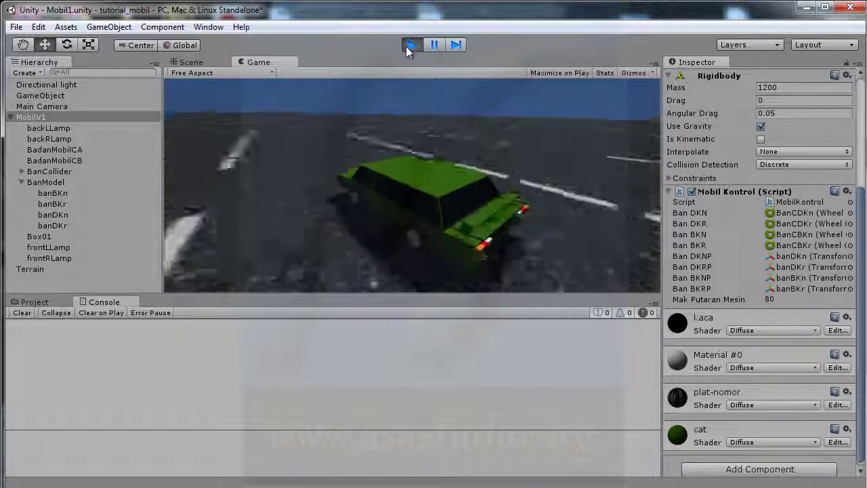
pyautogui.click(410, 46)
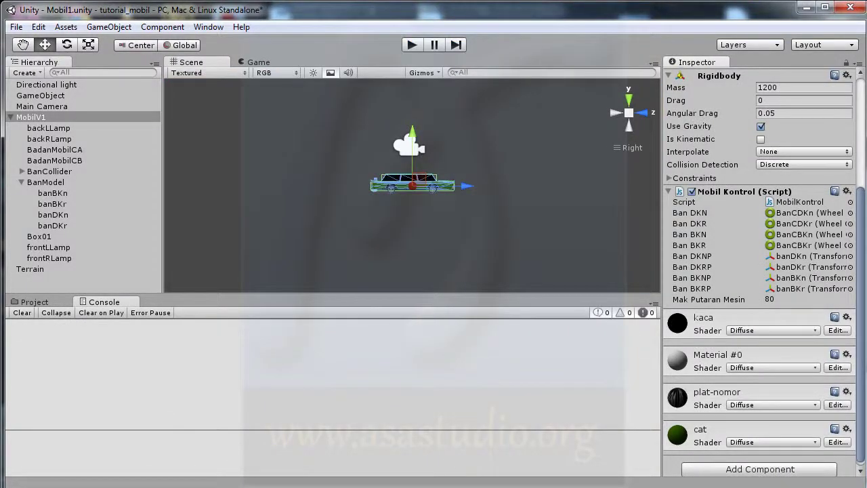
pyautogui.hotkey('alt', 'Tab')
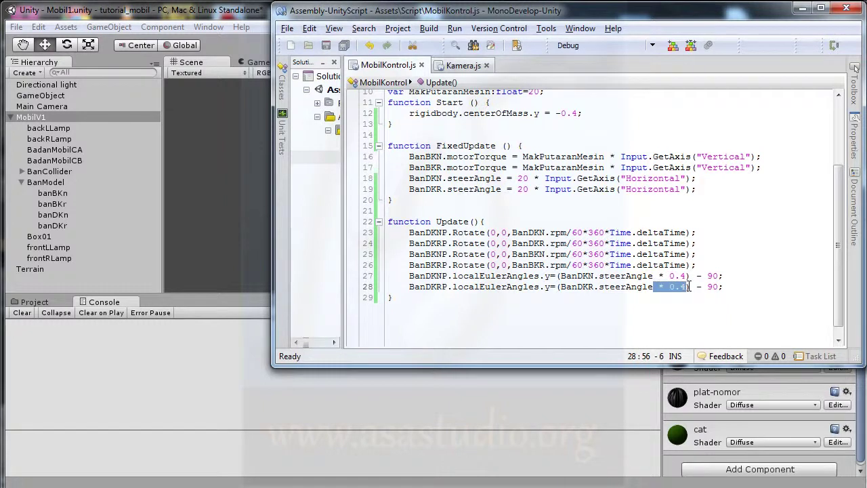
# Remove the 0.4 scaling from lines 27–28, lower both front steerAngle values from 20 to 10, and save
pyautogui.press('Delete')
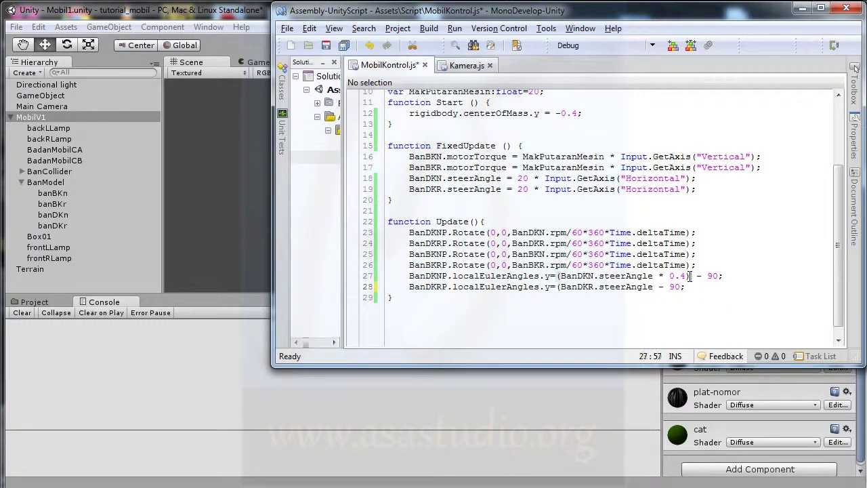
pyautogui.press('Delete')
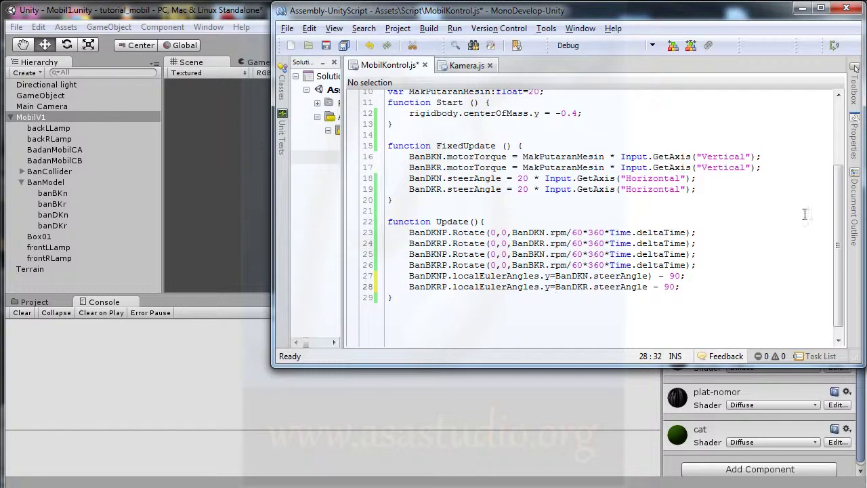
pyautogui.moveTo(843, 226); pyautogui.dragTo(840, 183)
pyautogui.write('1')
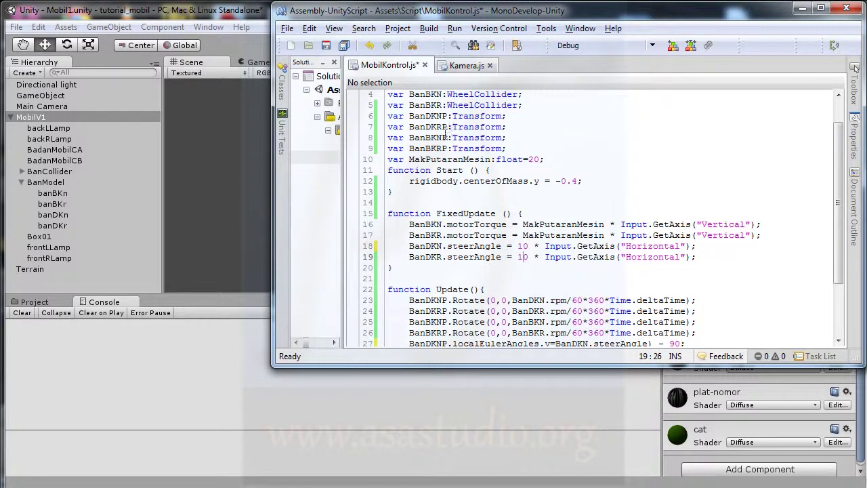
pyautogui.click(345, 46)
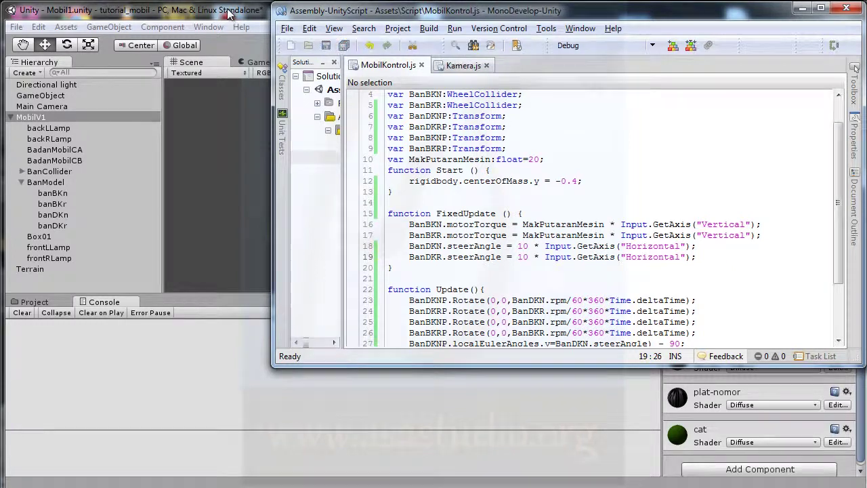
pyautogui.click(229, 14)
# Open the unexpected-token error, delete the stray ')' on line 27, and save the script
pyautogui.click(410, 44)
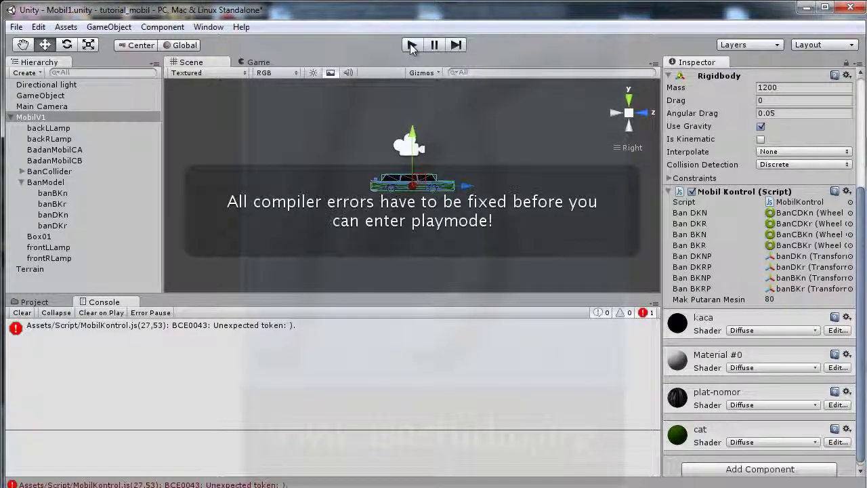
pyautogui.click(149, 325)
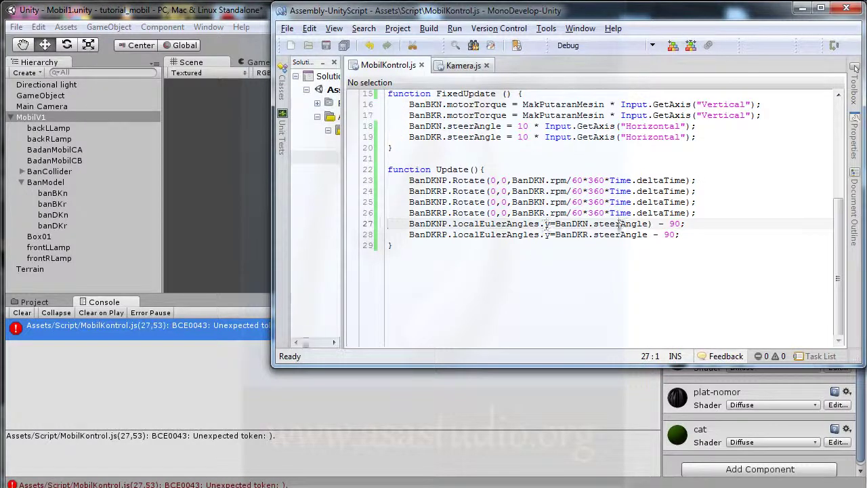
pyautogui.click(651, 224)
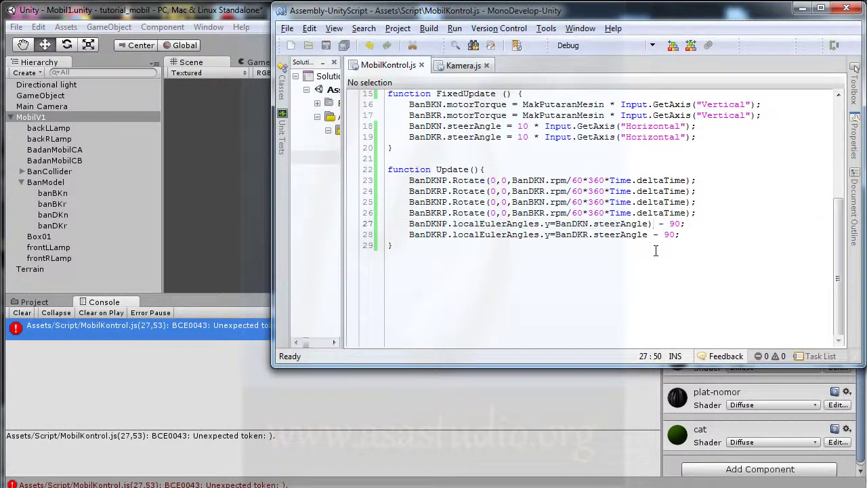
pyautogui.press('BackSpace')
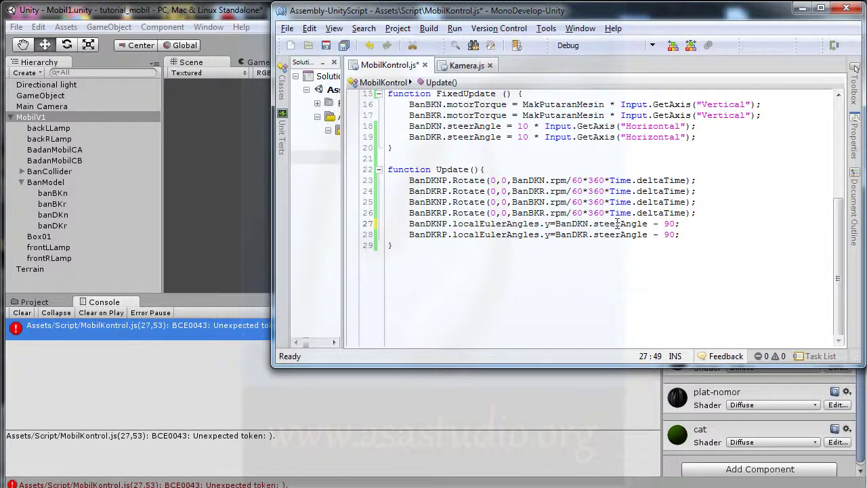
pyautogui.click(346, 50)
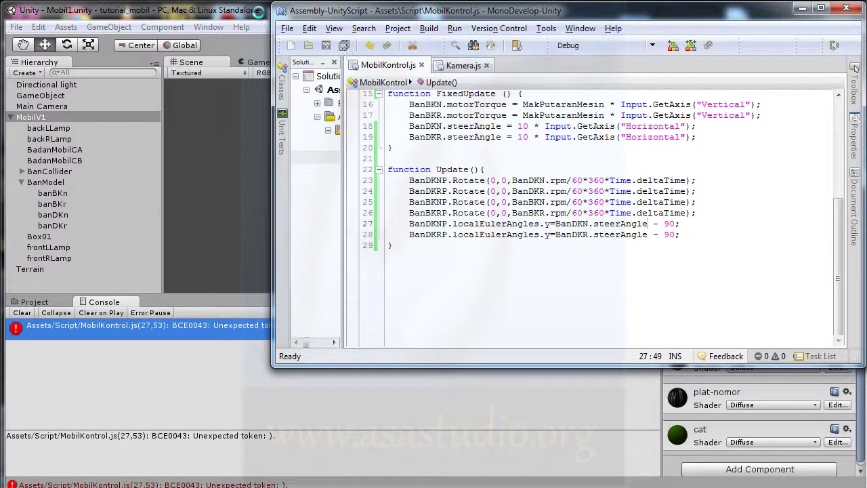
pyautogui.click(320, 368)
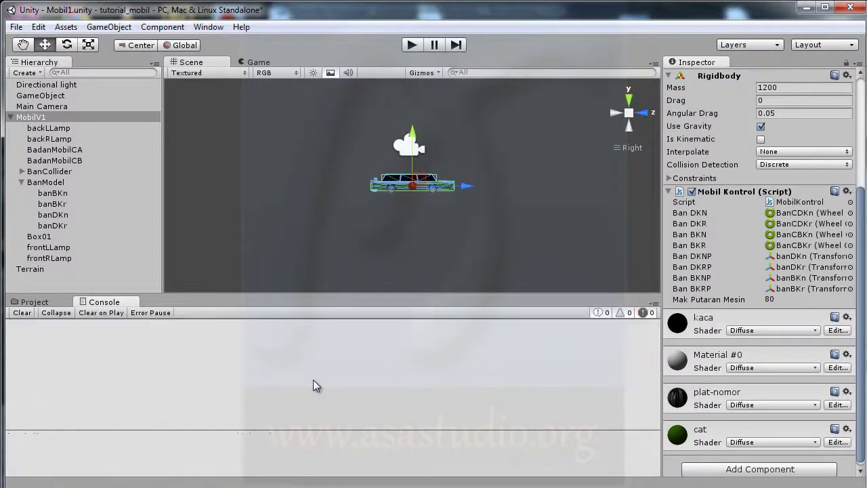
# Start play mode and drive the car forward, steering left along the road
pyautogui.click(411, 46)
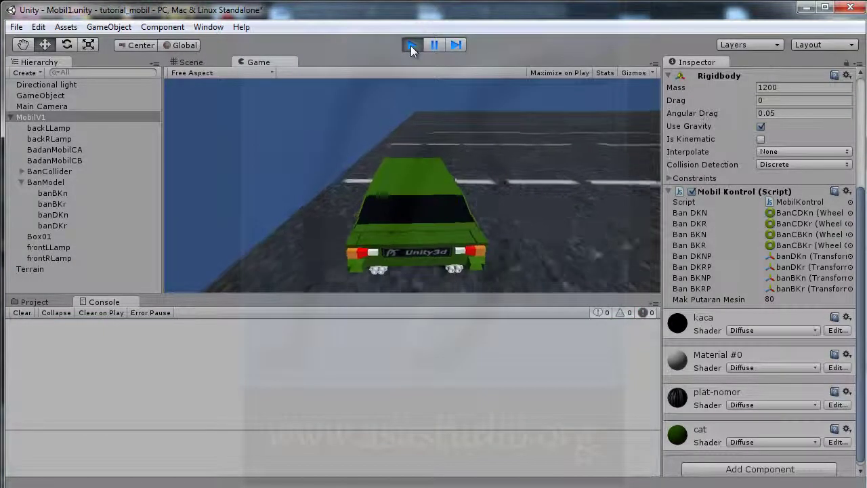
pyautogui.press('Up')
pyautogui.press('Left')
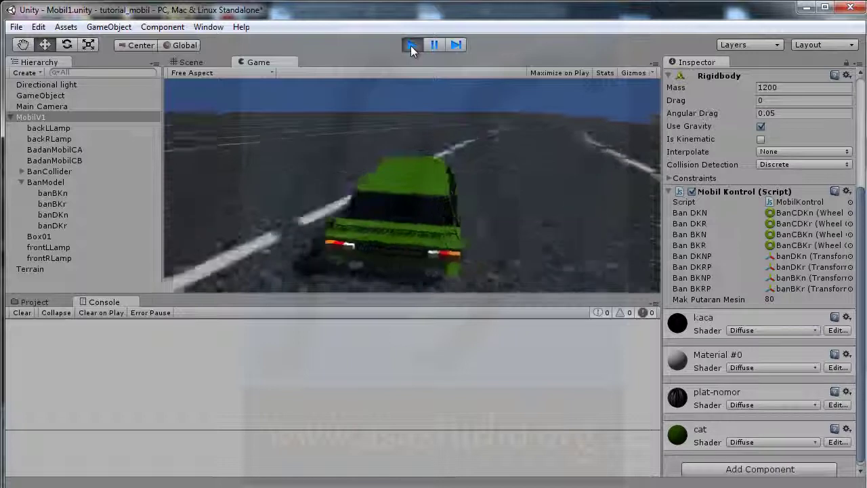